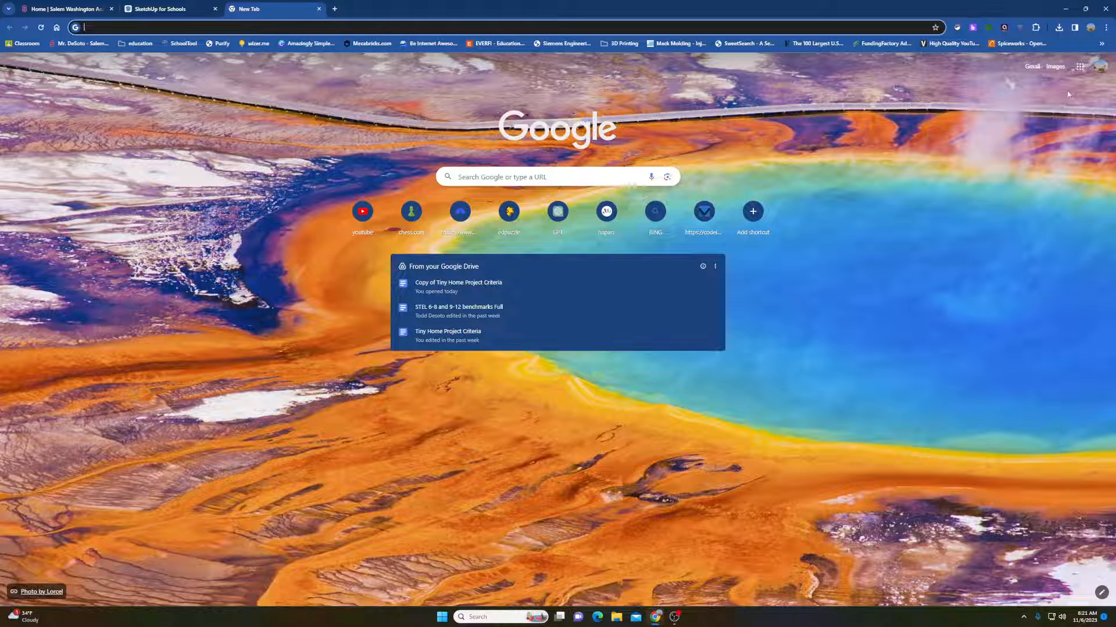
- Open SketchUp for Schools from the Google apps list
left_click(1079, 66)
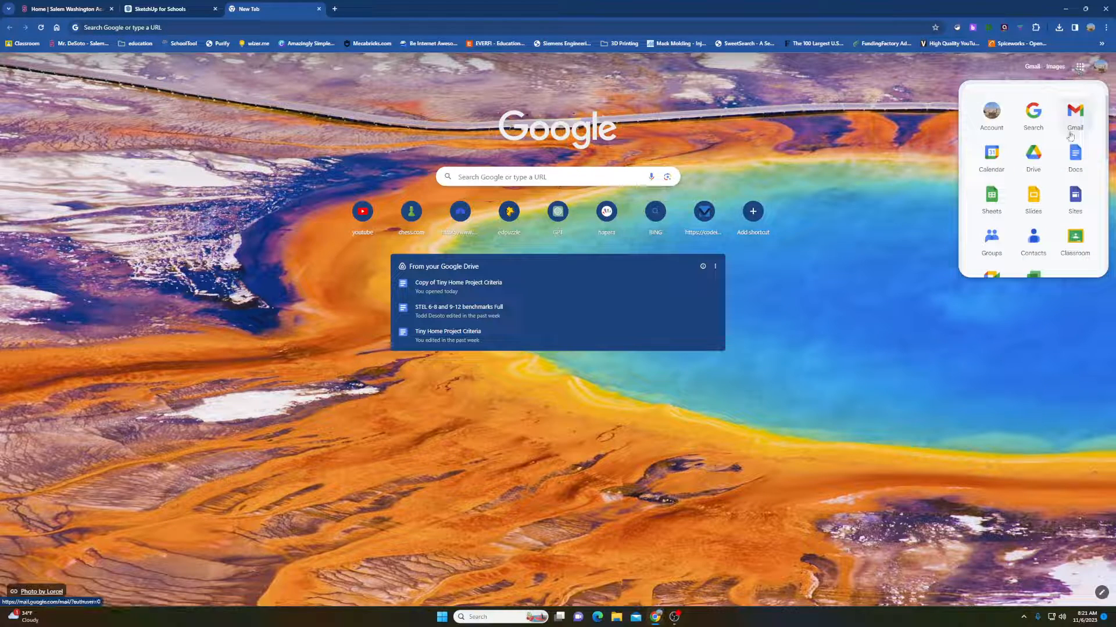
scroll(1046, 157, "down", 10)
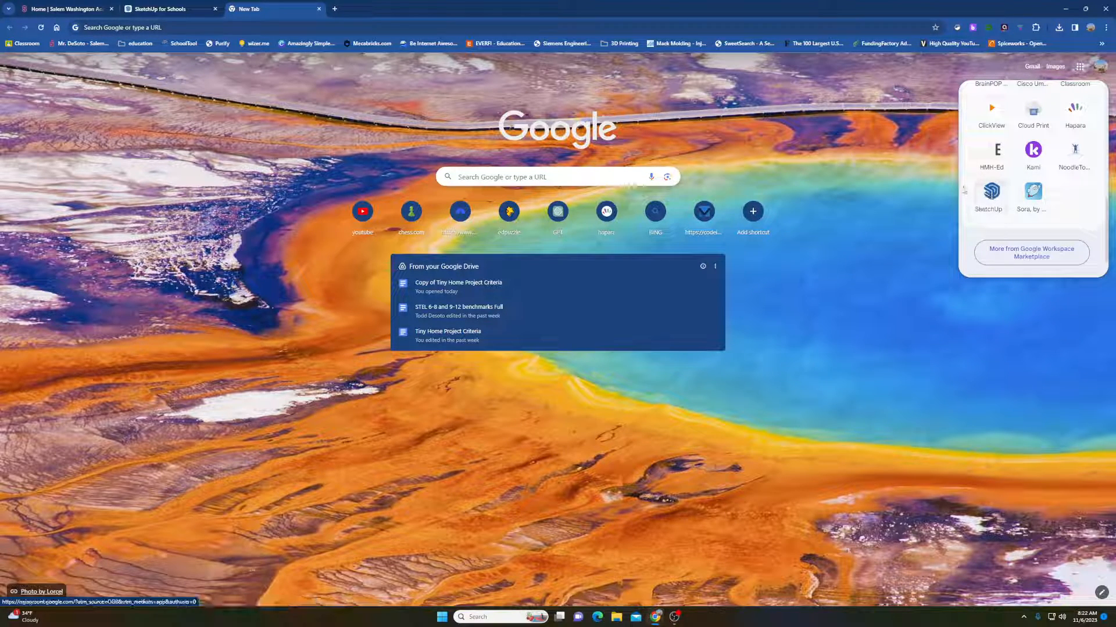
left_click(990, 192)
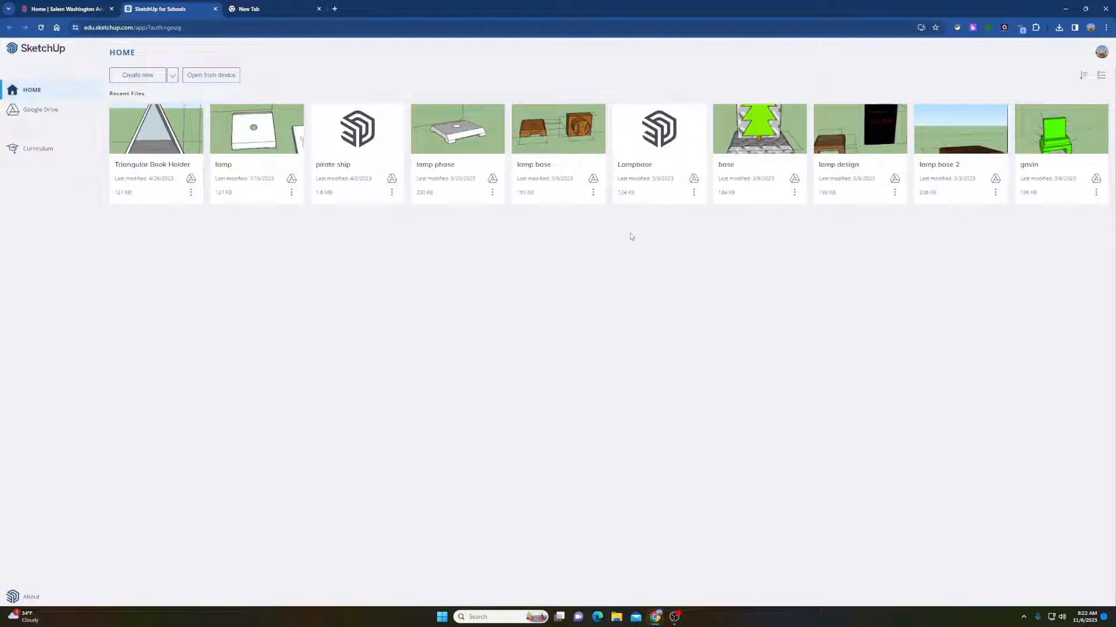
- Close the spare new tab and create a new SketchUp model using the Decimal - Millimeters template
left_click(318, 8)
left_click(172, 78)
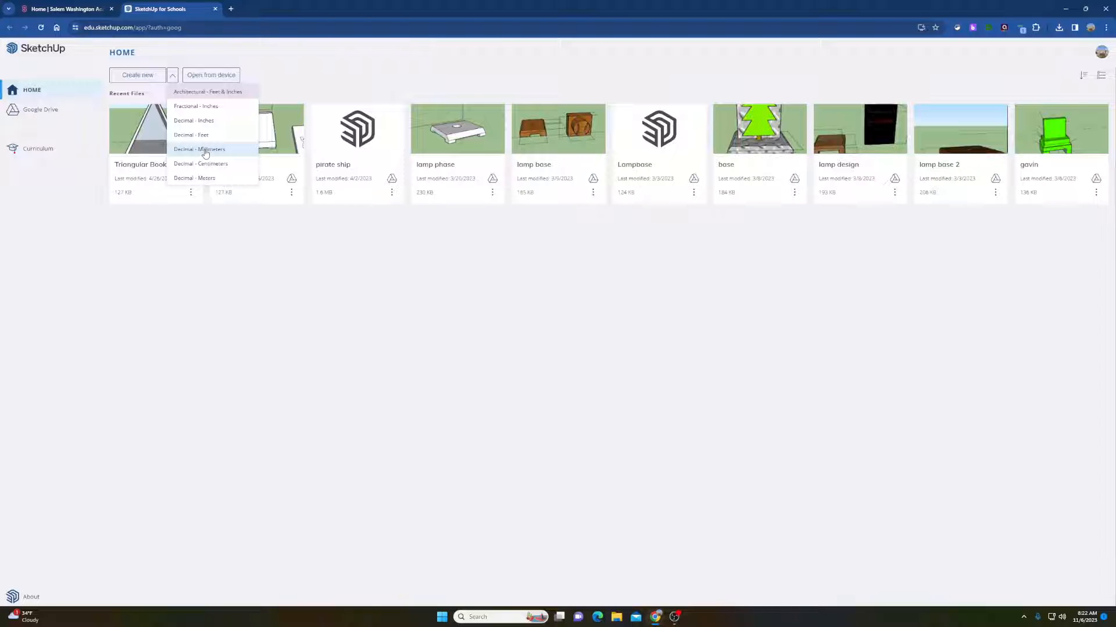
left_click(205, 153)
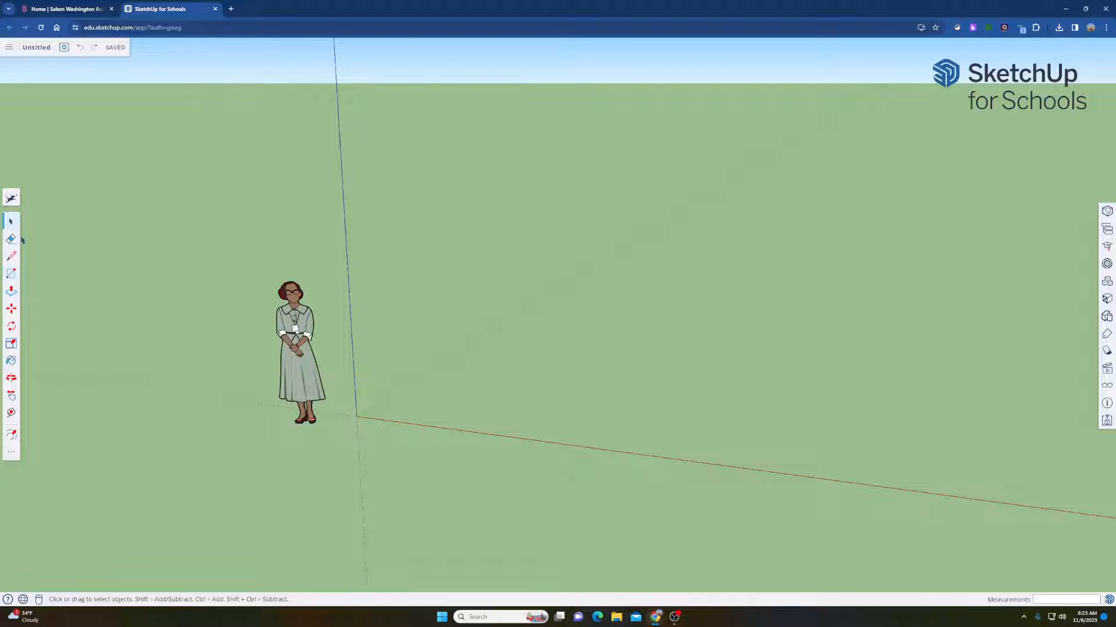
- Draw a circle centred on the origin with a radius of 30 mm
left_click(12, 456)
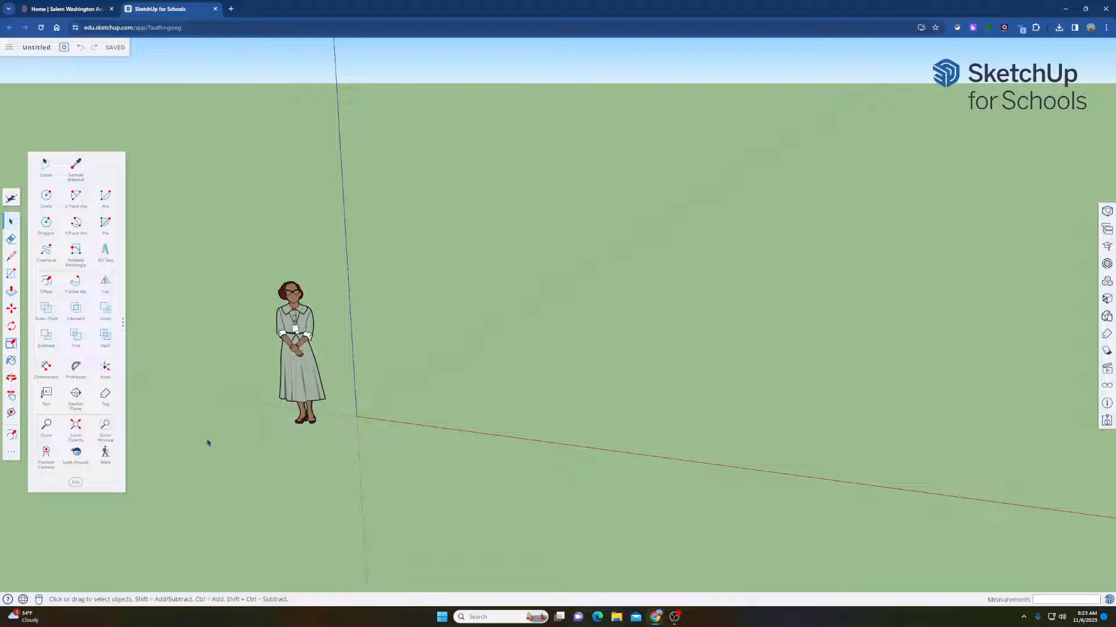
left_click_drag(124, 323, 337, 358)
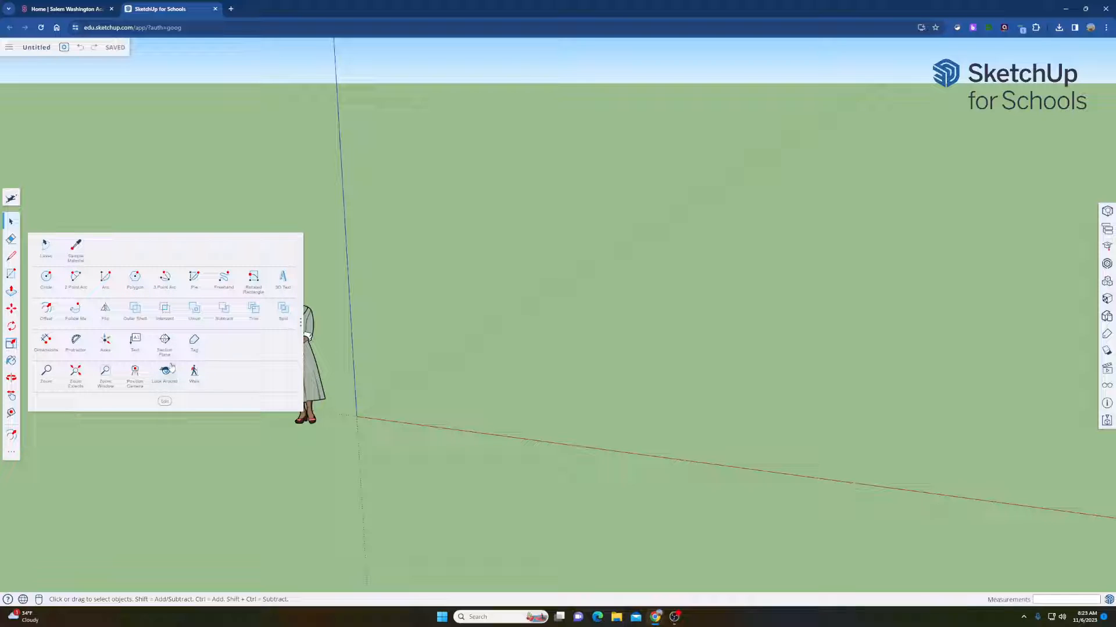
left_click(48, 278)
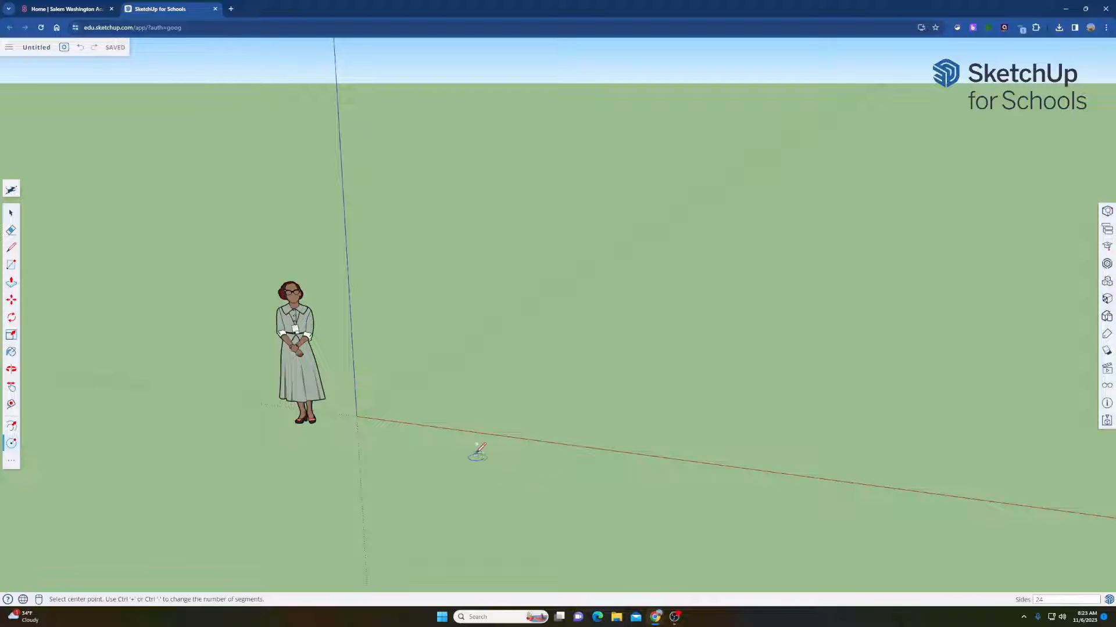
left_click(356, 416)
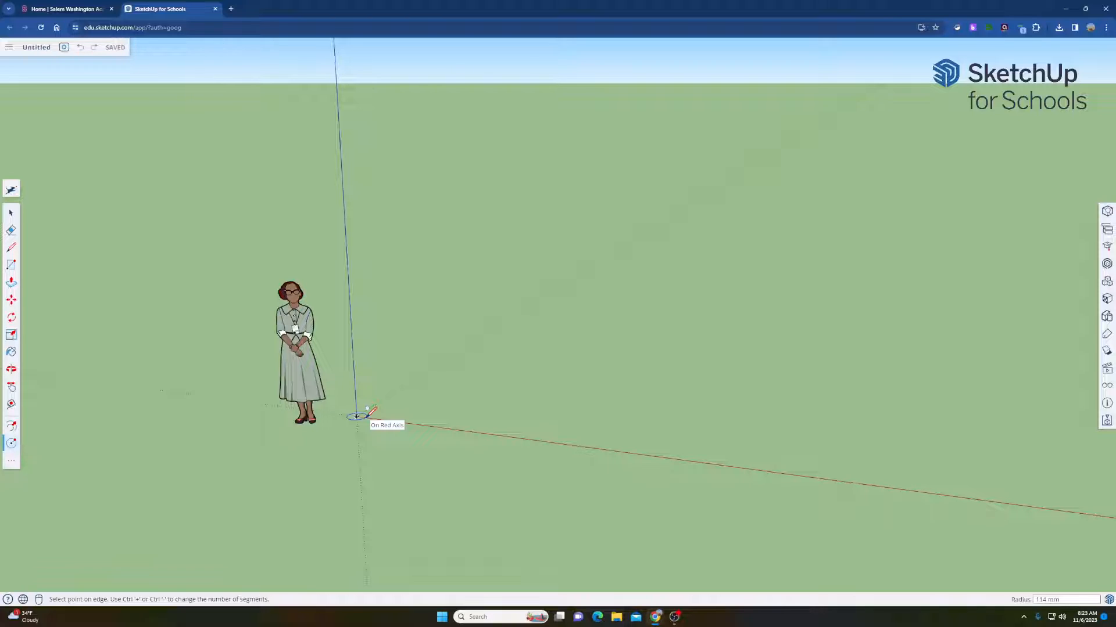
type("3")
type("0mm")
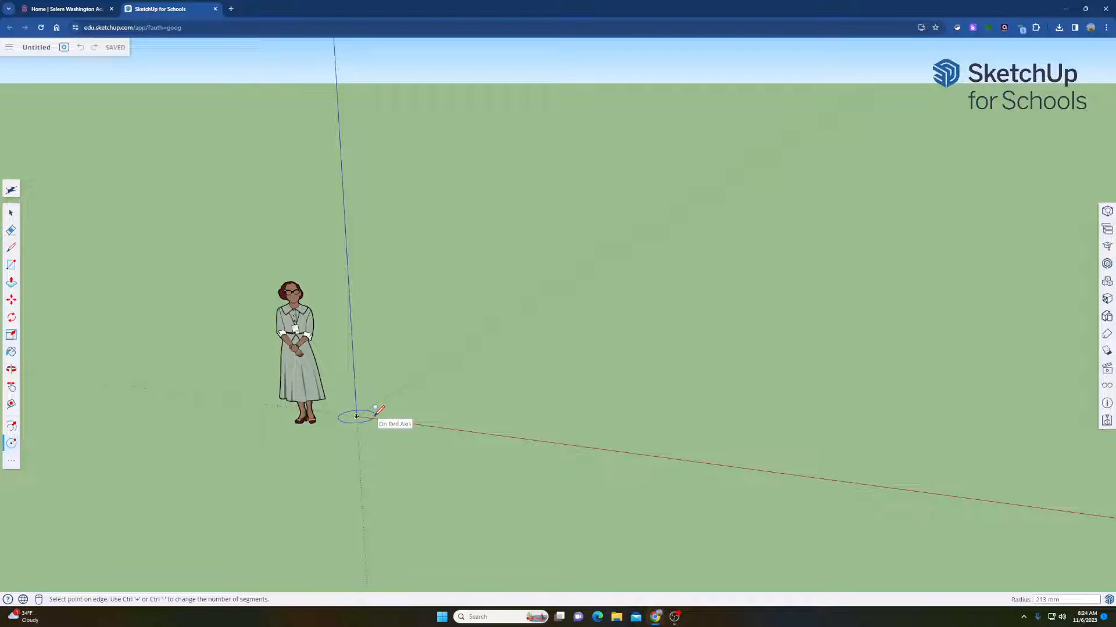
type("3")
key("Return")
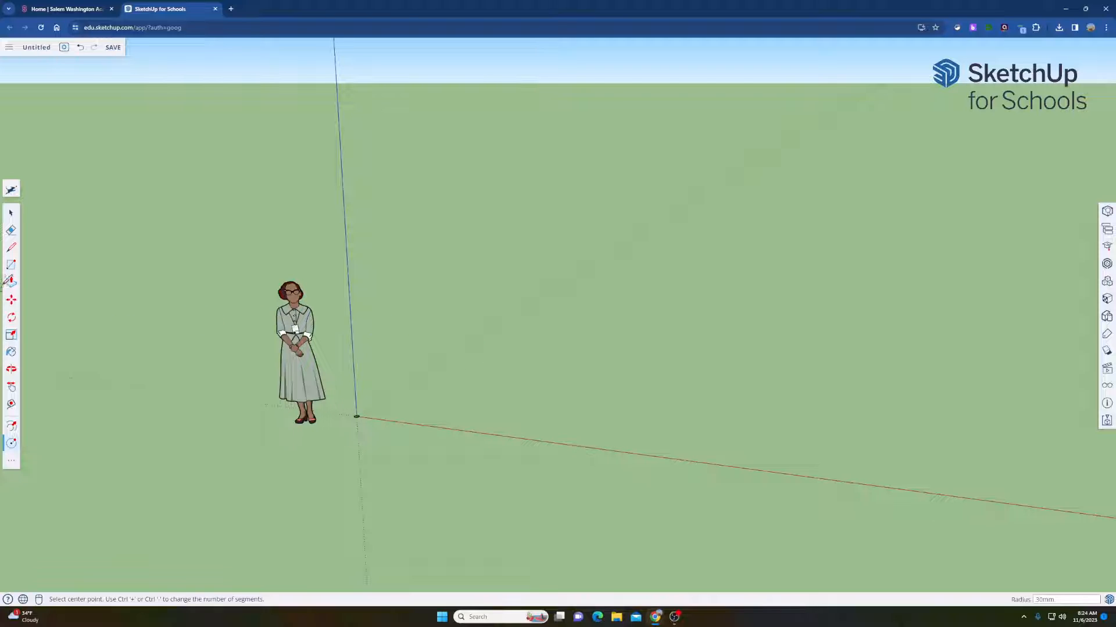
- Erase the standing scale figure beside the axes
left_click(11, 230)
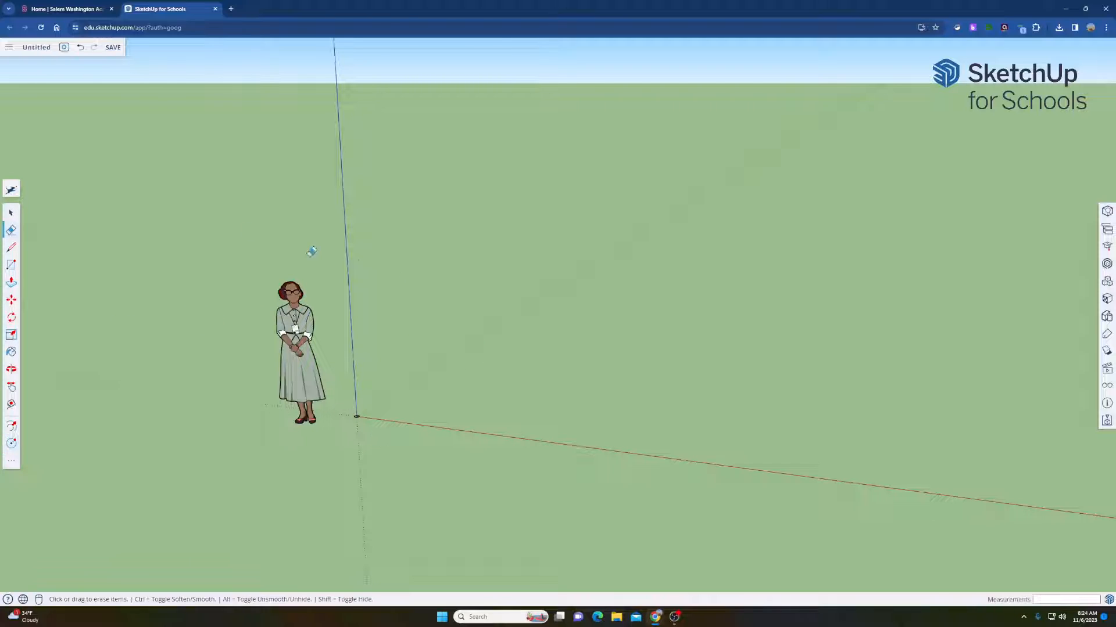
left_click(319, 327)
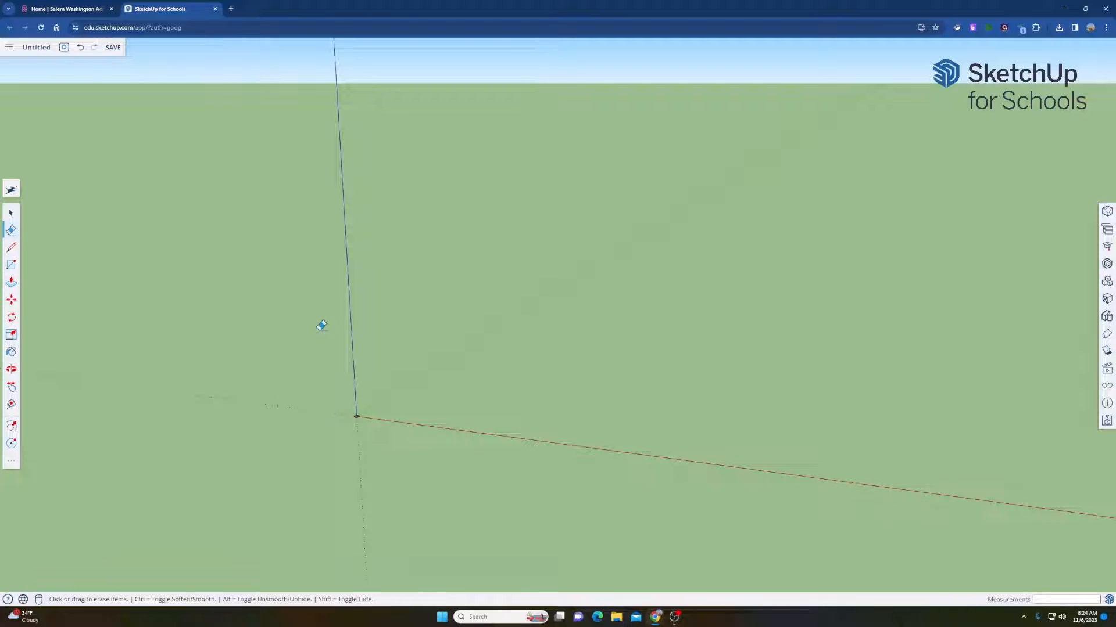
- Push/Pull the circle's face upward 4 mm into a flat disc
left_click(11, 463)
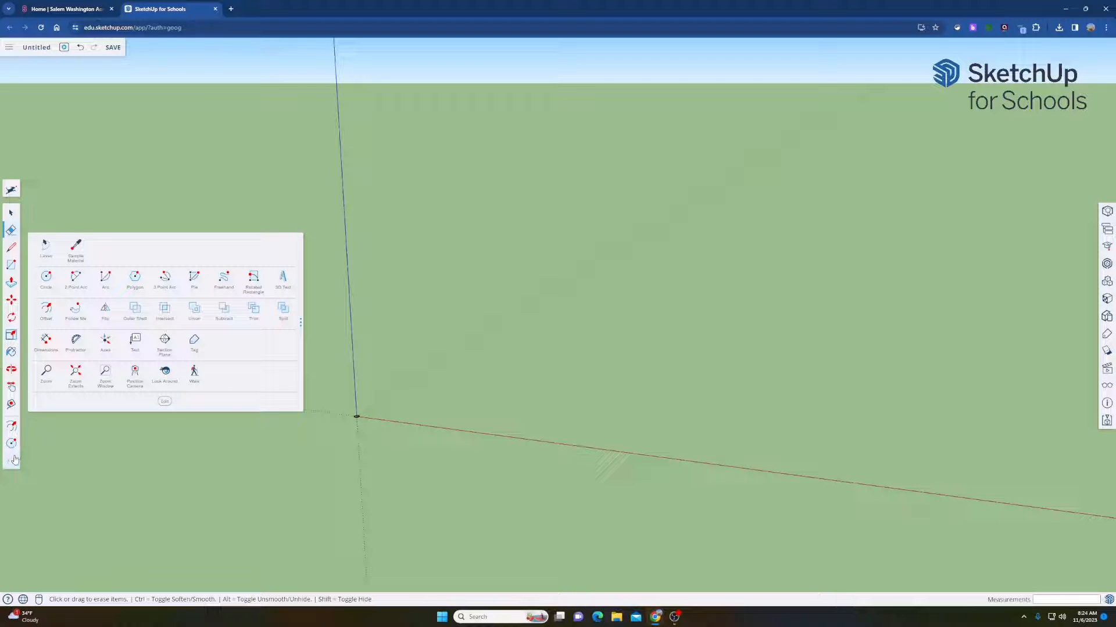
left_click(77, 382)
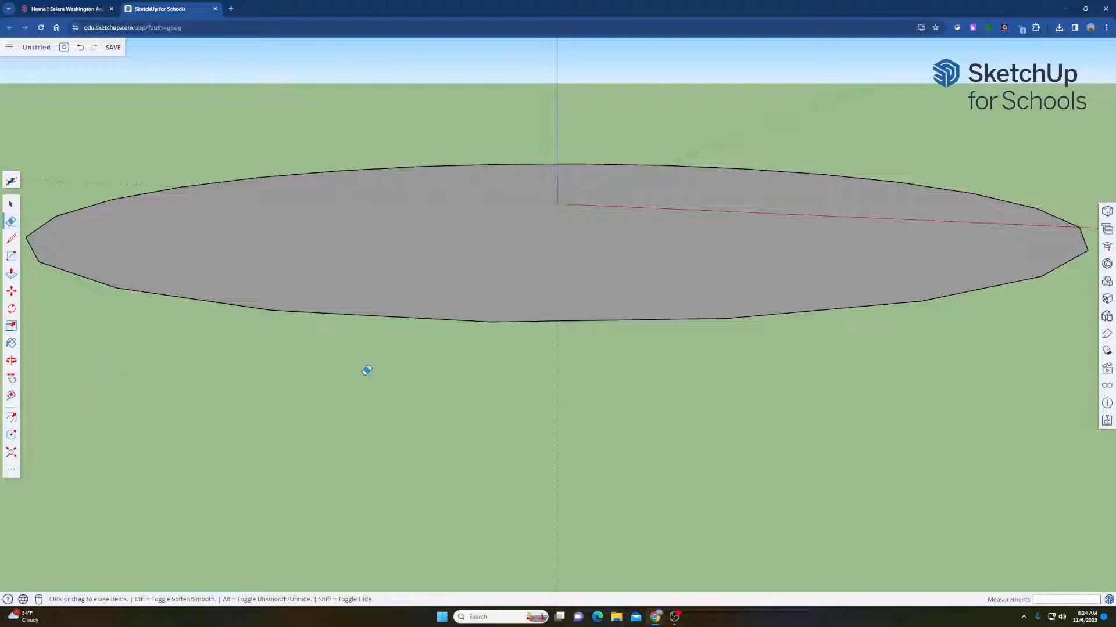
scroll(367, 370, "down", 2)
scroll(367, 370, "down", 2)
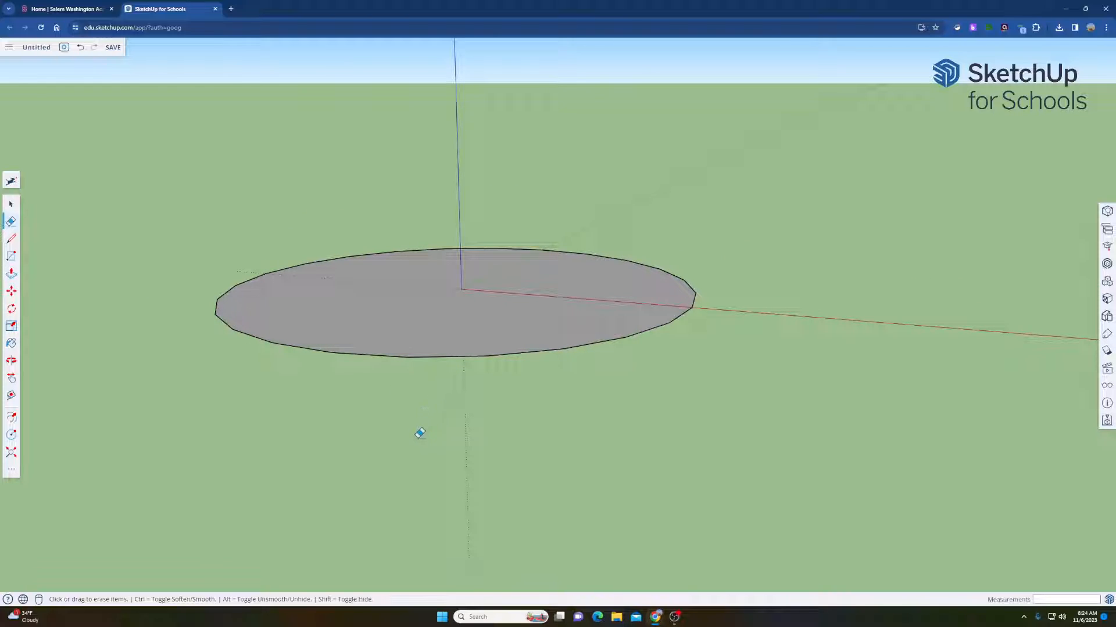
scroll(473, 391, "down", 1)
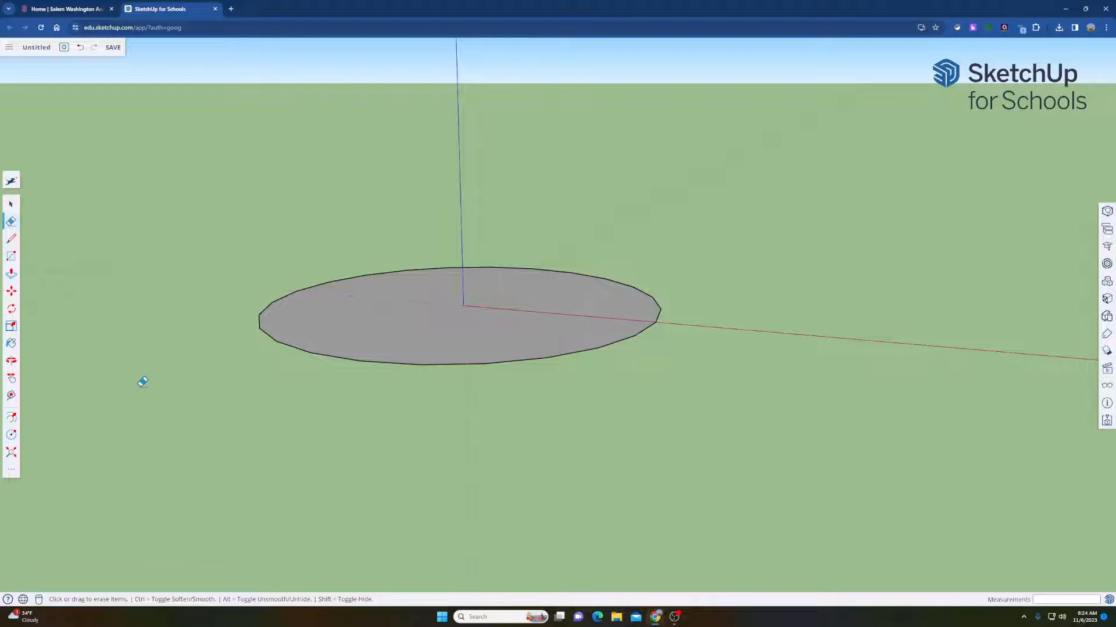
scroll(148, 381, "up", 2)
scroll(491, 392, "down", 2)
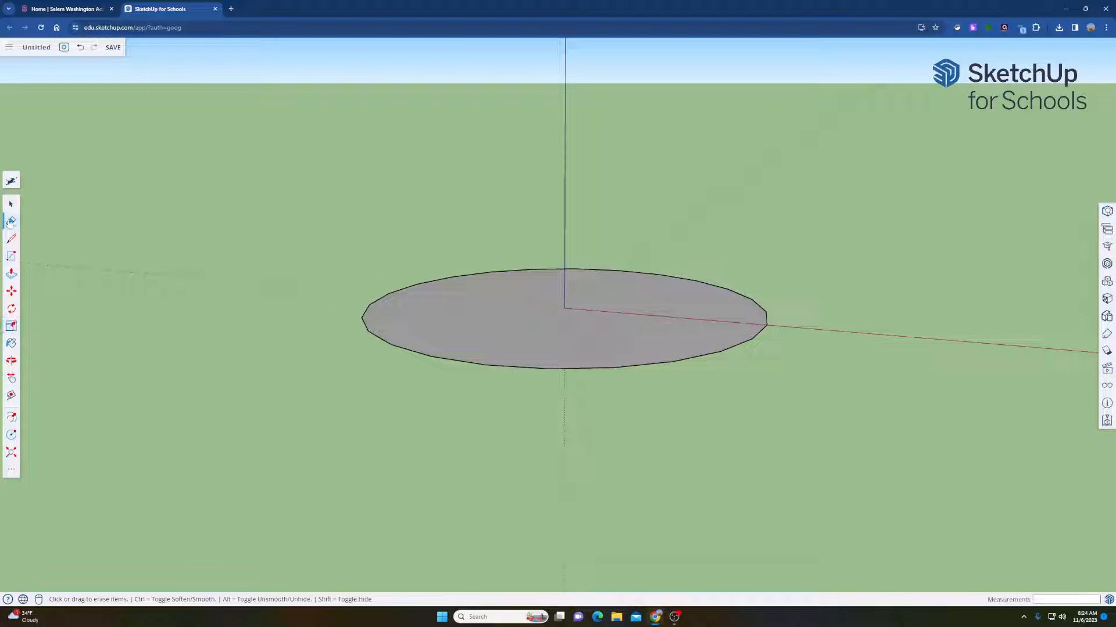
left_click(11, 273)
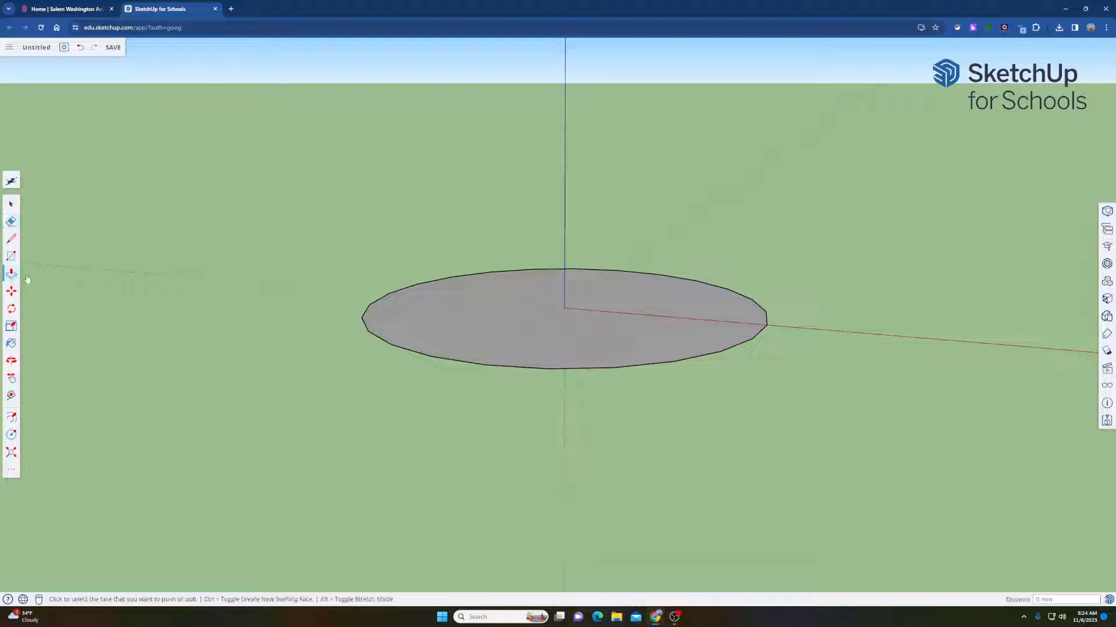
left_click(575, 347)
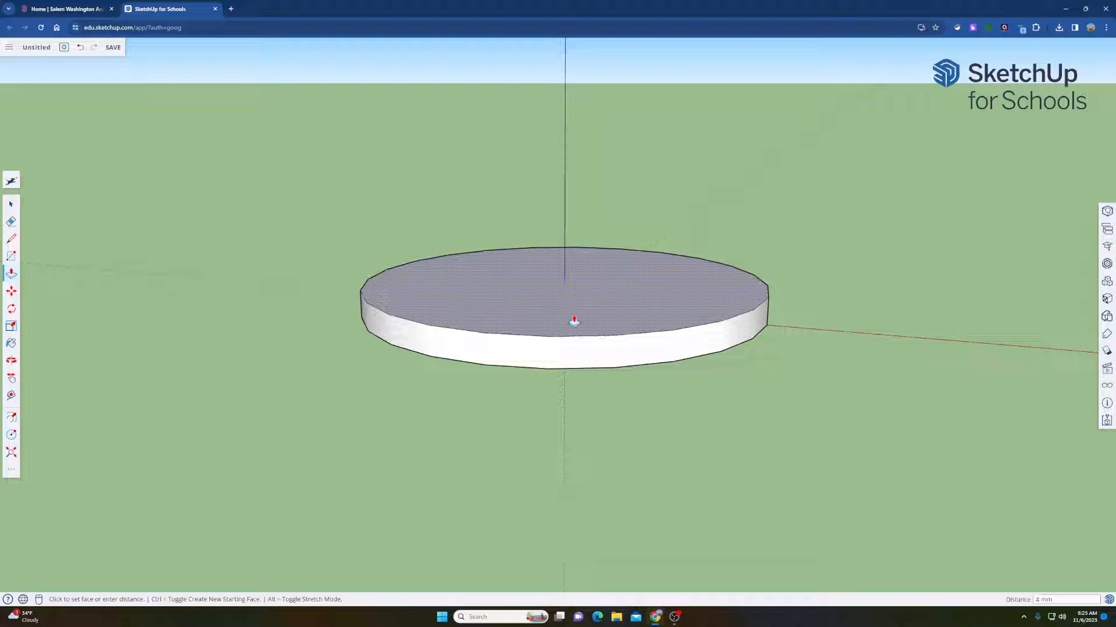
left_click(574, 322)
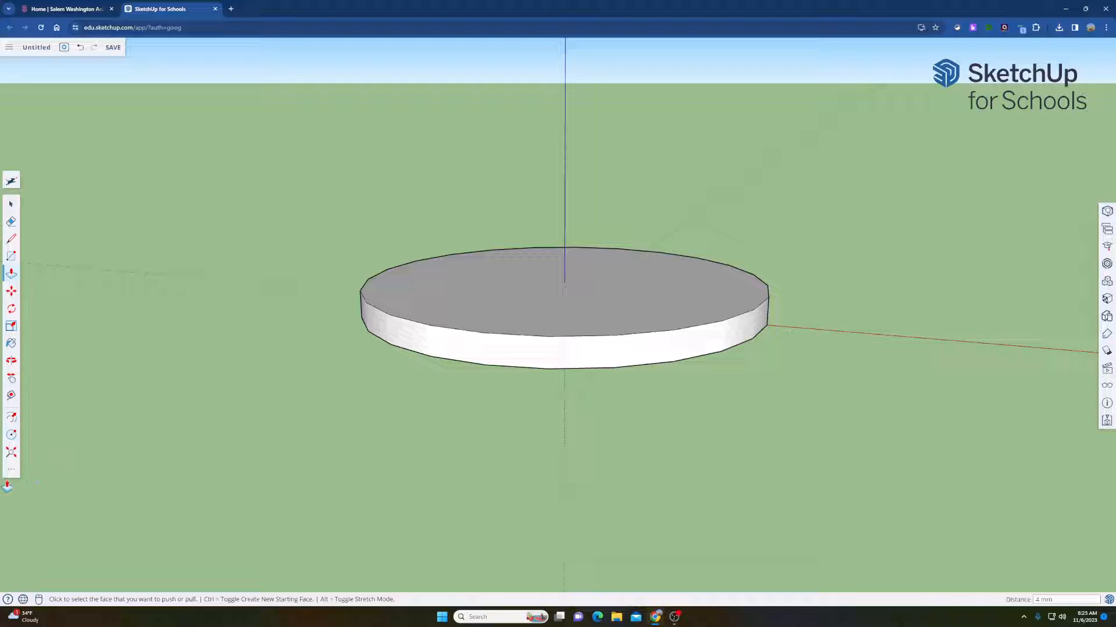
- Start a 3D text reading "Tech 7" with a height of 30 mm and an extrusion of 4 mm
left_click(11, 471)
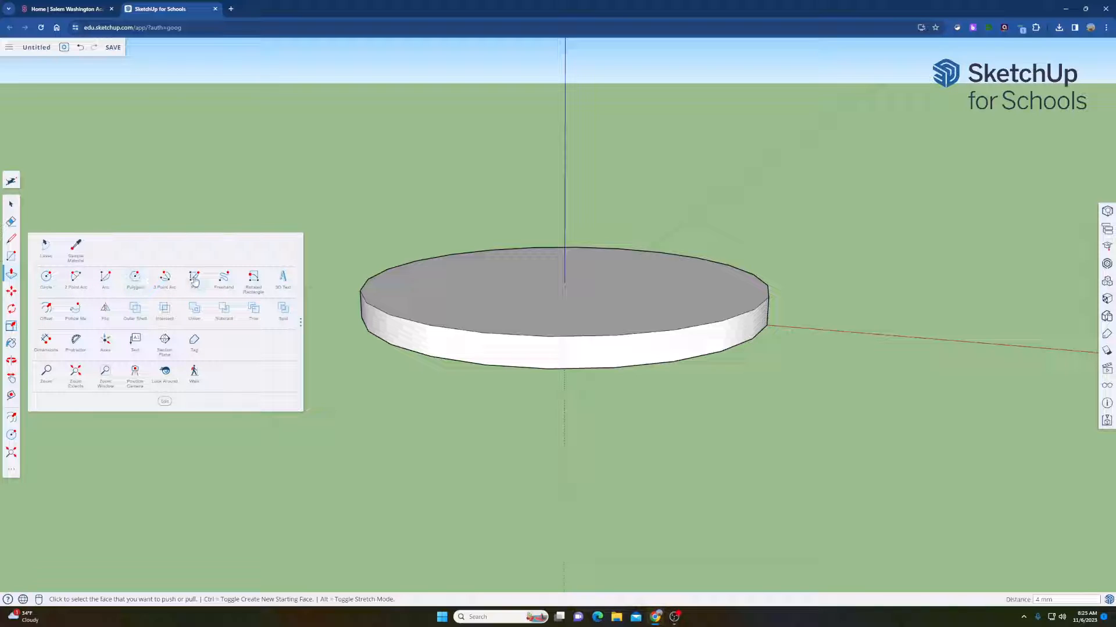
left_click(283, 281)
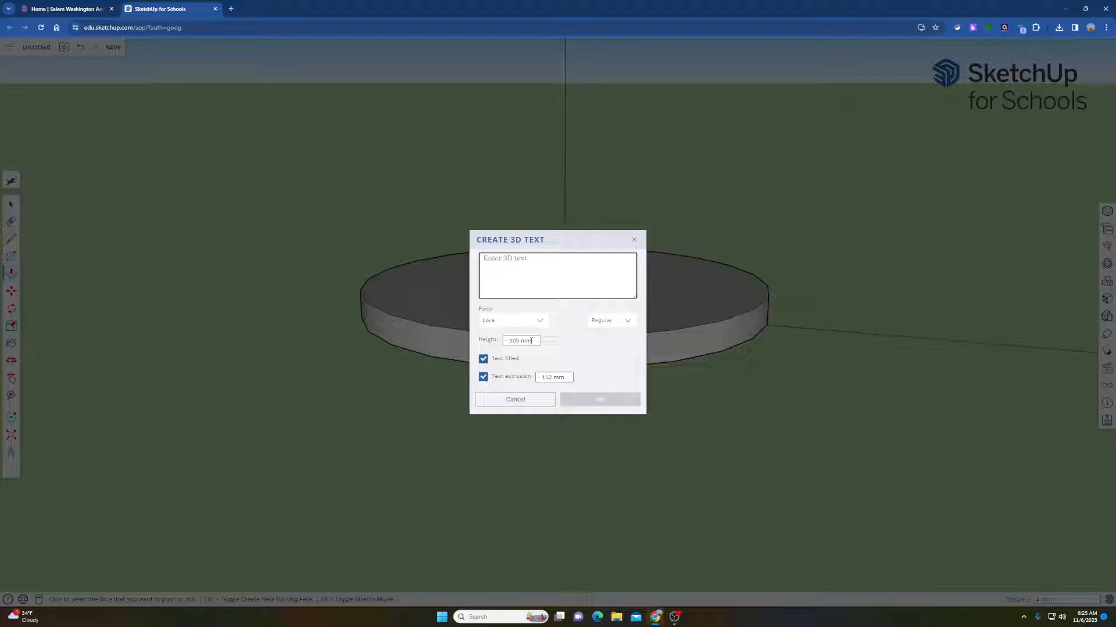
left_click_drag(531, 341, 505, 341)
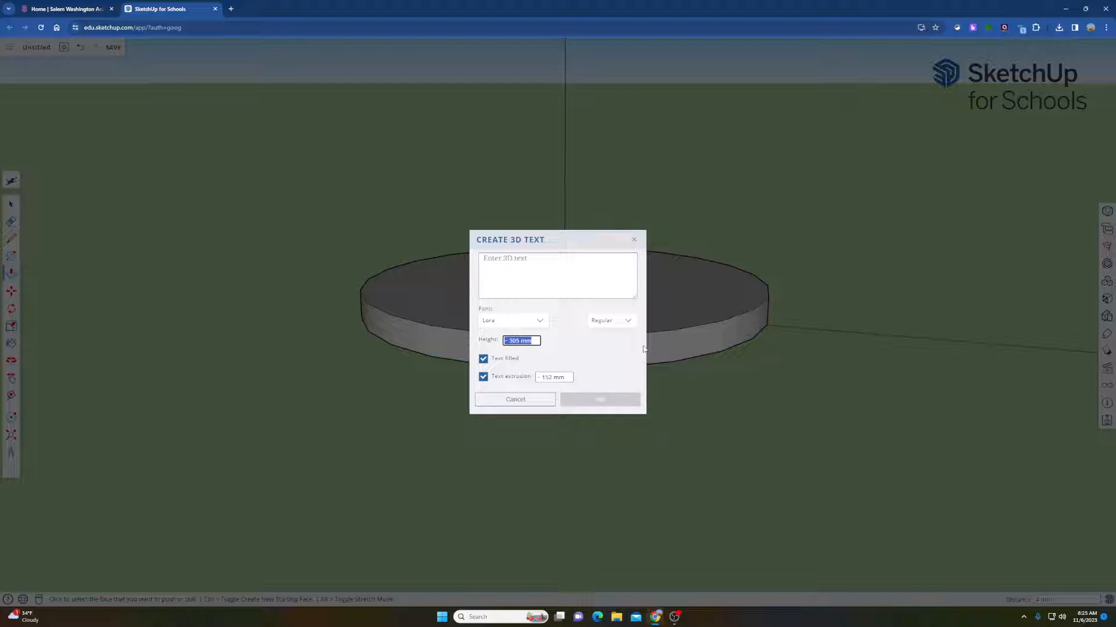
type("3")
left_click(565, 376)
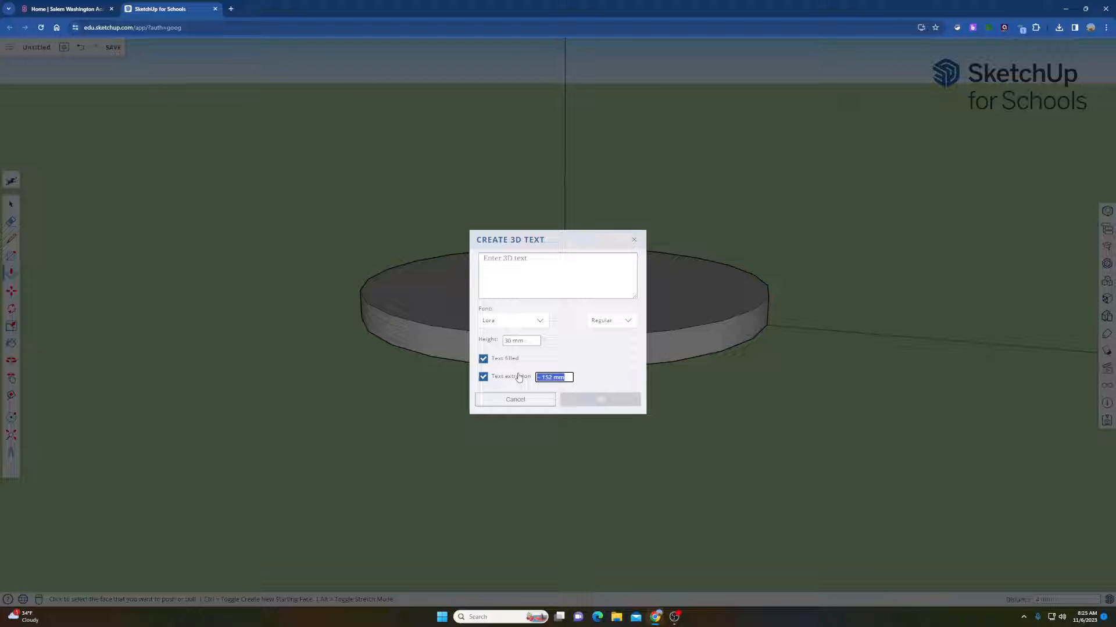
type("2")
left_click(530, 264)
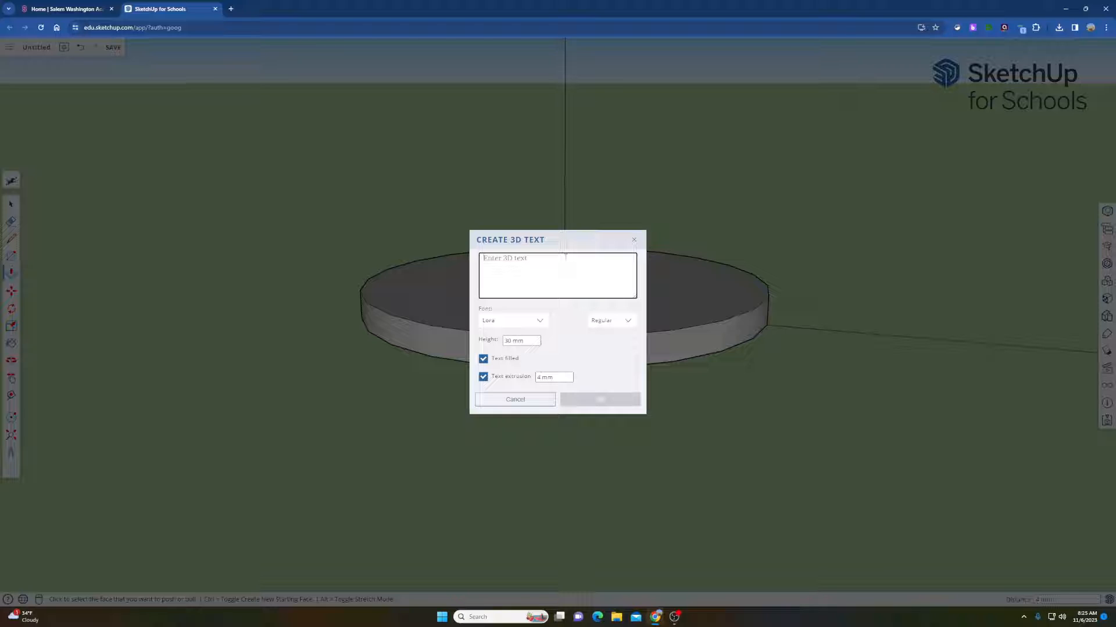
type("Tech 7")
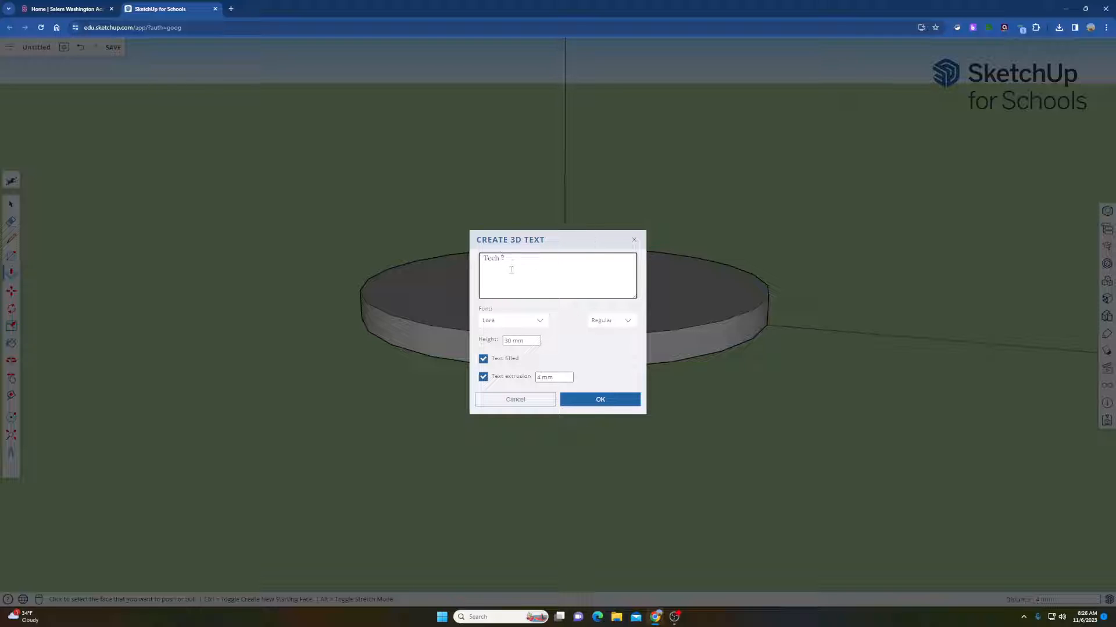
- Set the style of the "Tech 7" 3D text to Bold
left_click(541, 323)
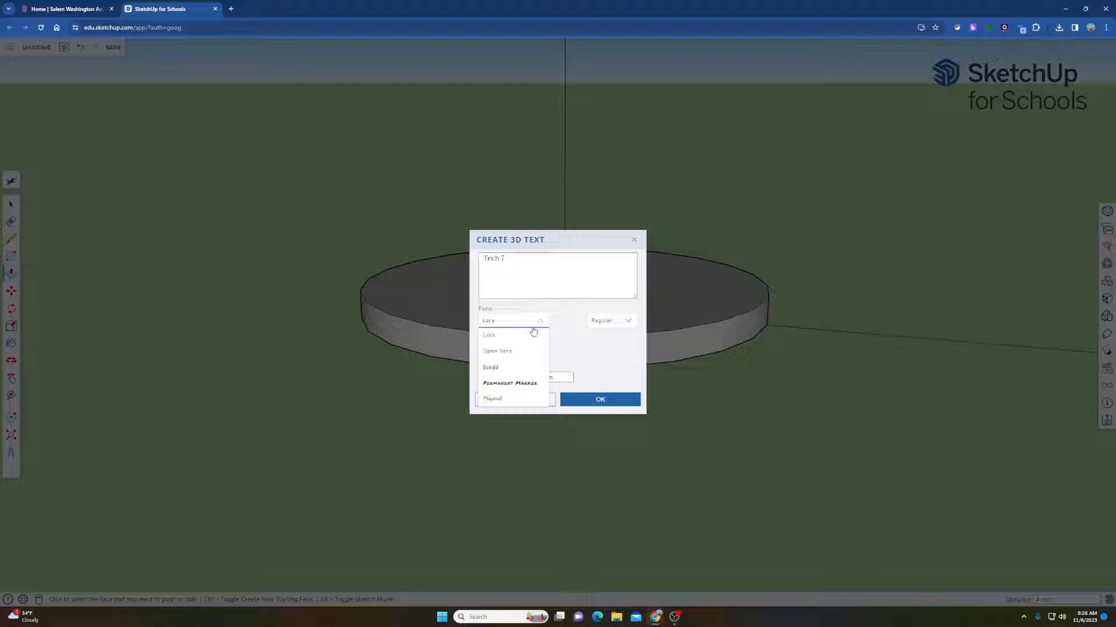
left_click(515, 264)
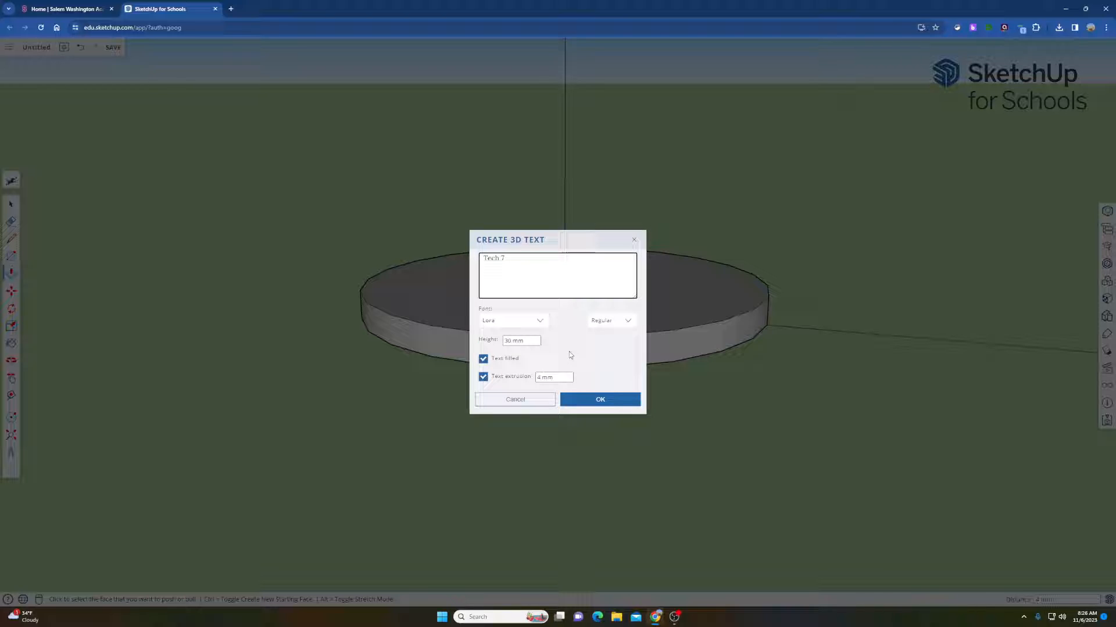
left_click(628, 323)
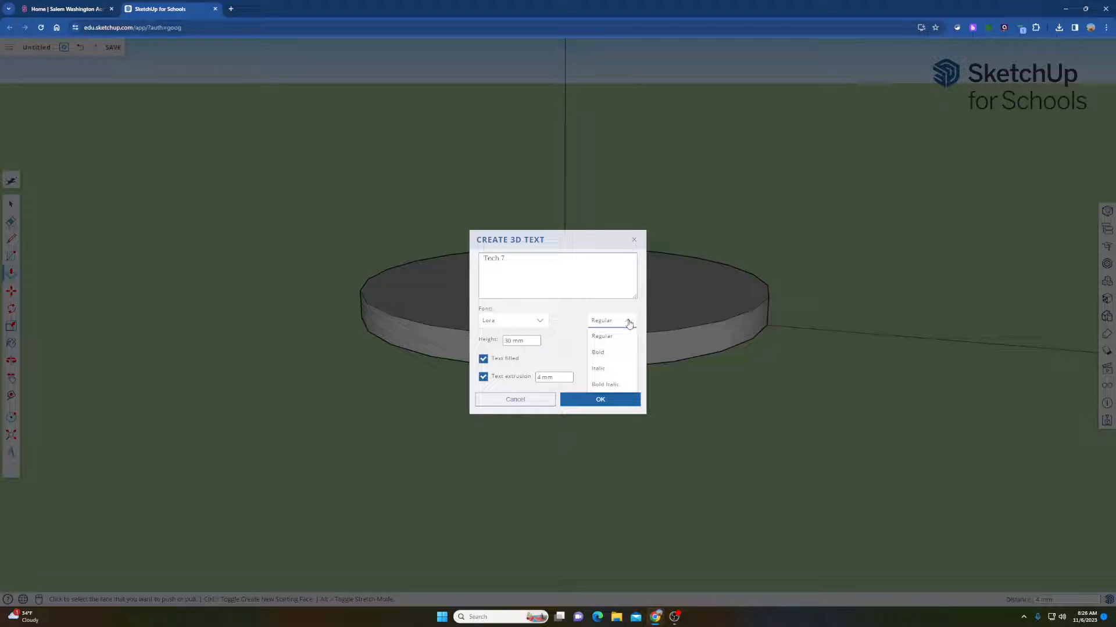
left_click(558, 319)
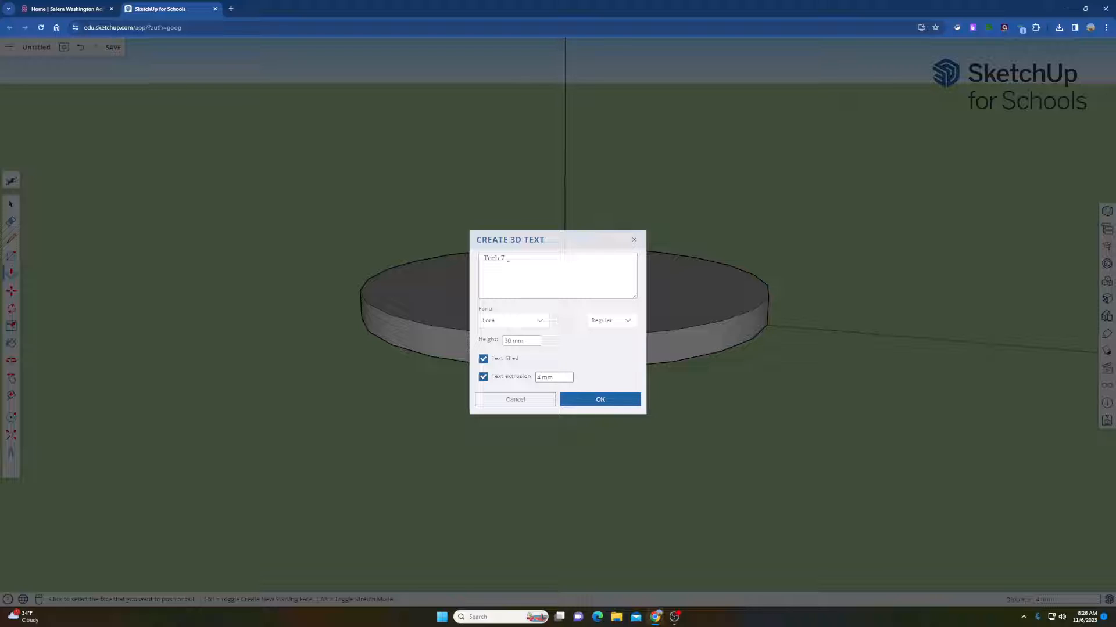
left_click_drag(508, 258, 482, 259)
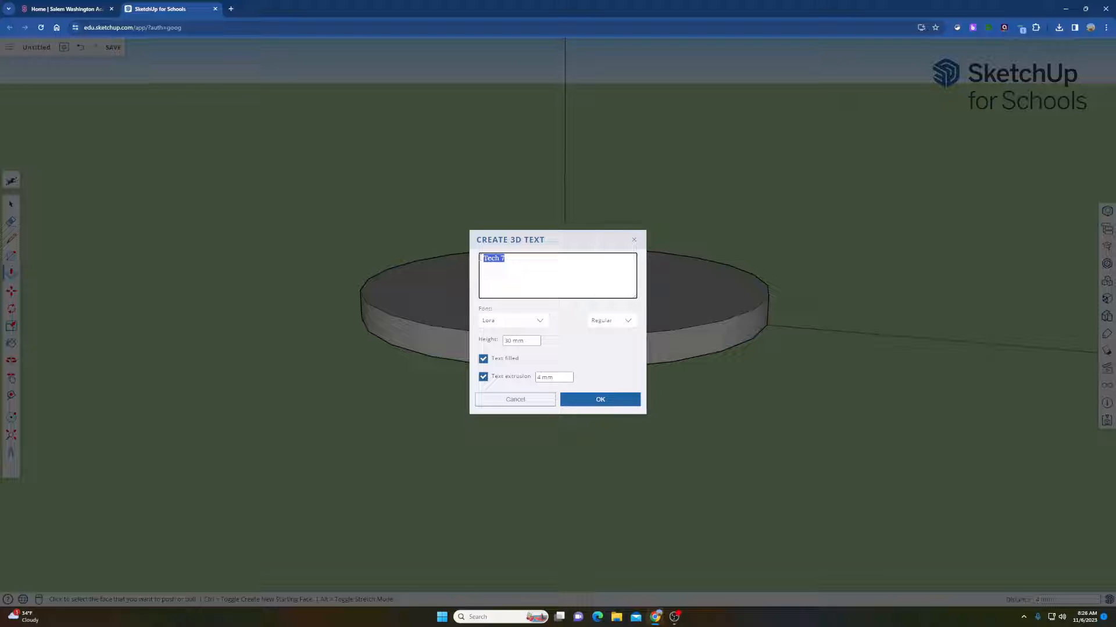
left_click(625, 326)
left_click(606, 355)
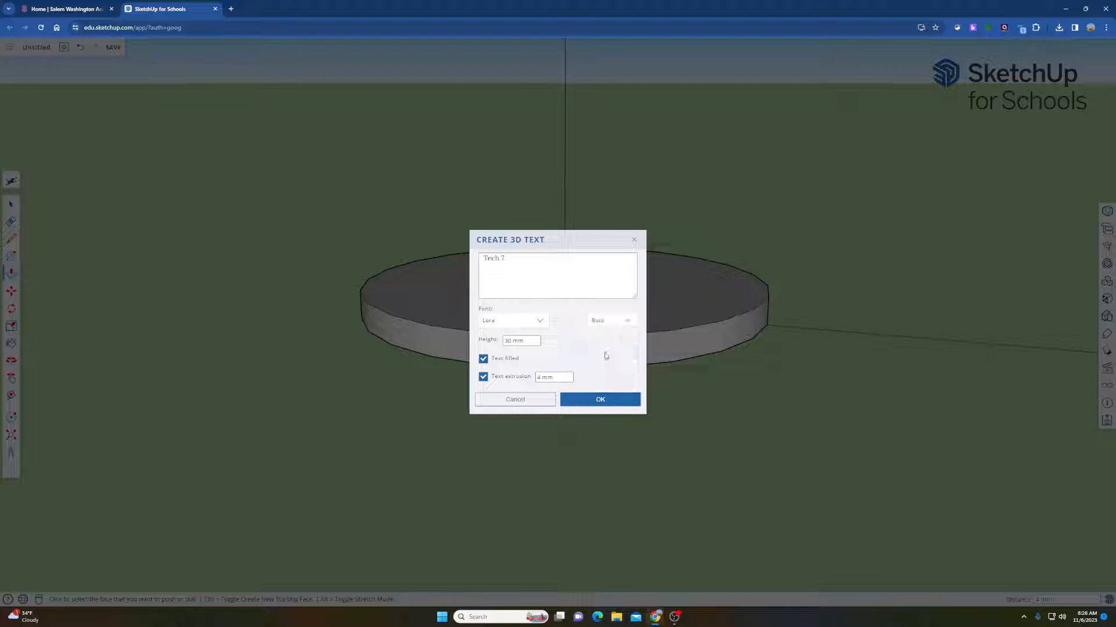
- Change the font of the "Tech 7" 3D text to Permanent Marker
left_click(522, 276)
left_click_drag(508, 264, 476, 262)
left_click(538, 323)
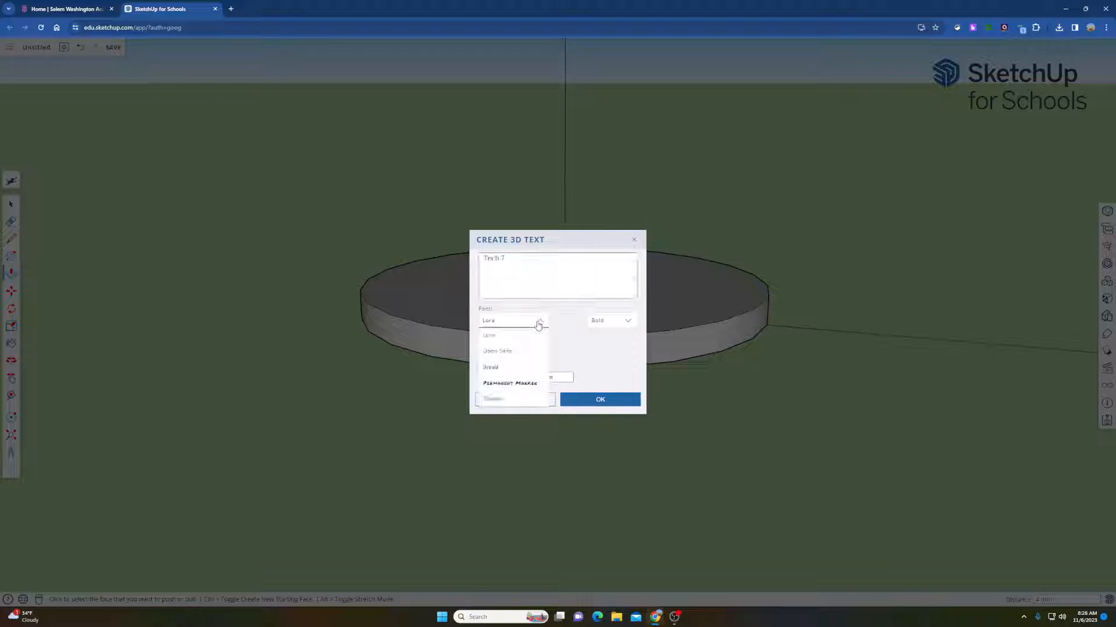
left_click(508, 383)
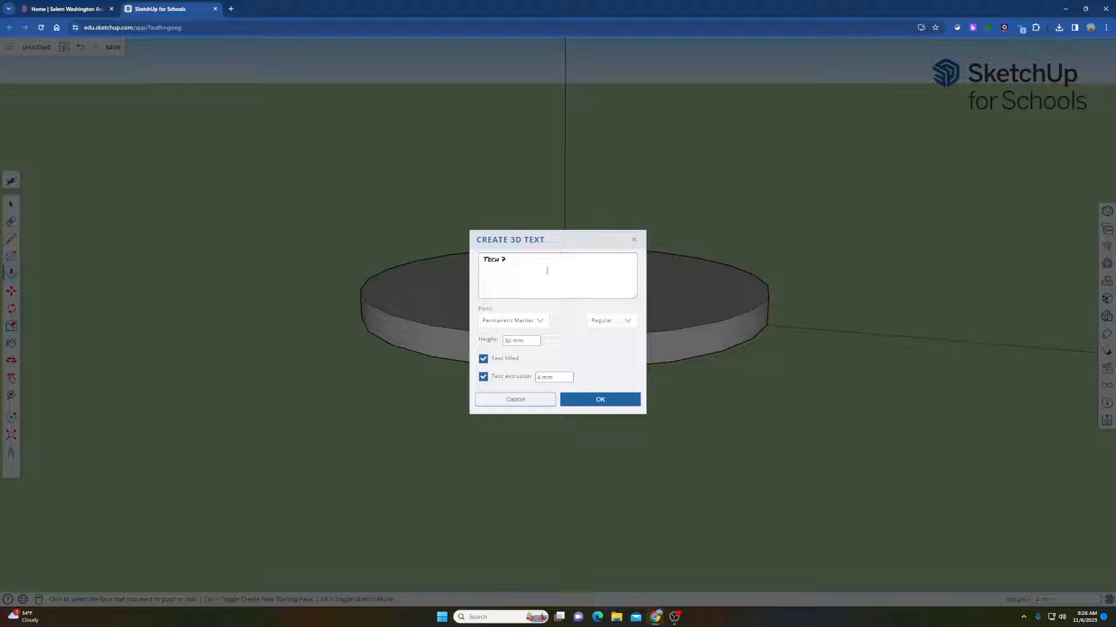
- Use the Regular style for the "Tech 7" 3D text and place it with its corner on the disc's rim midpoint
left_click(618, 324)
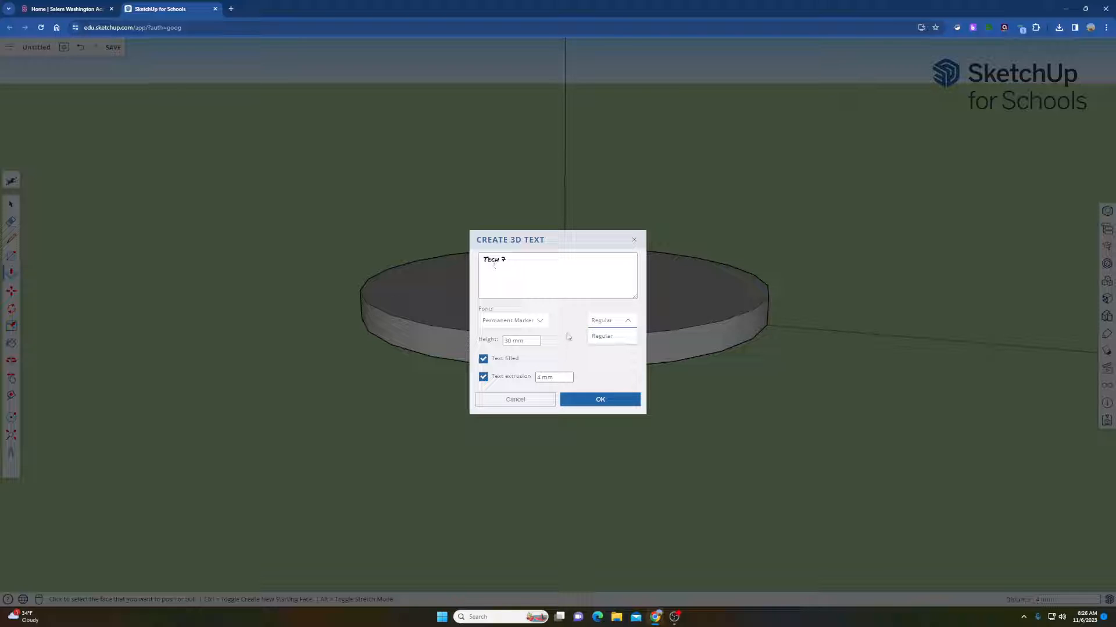
left_click(604, 336)
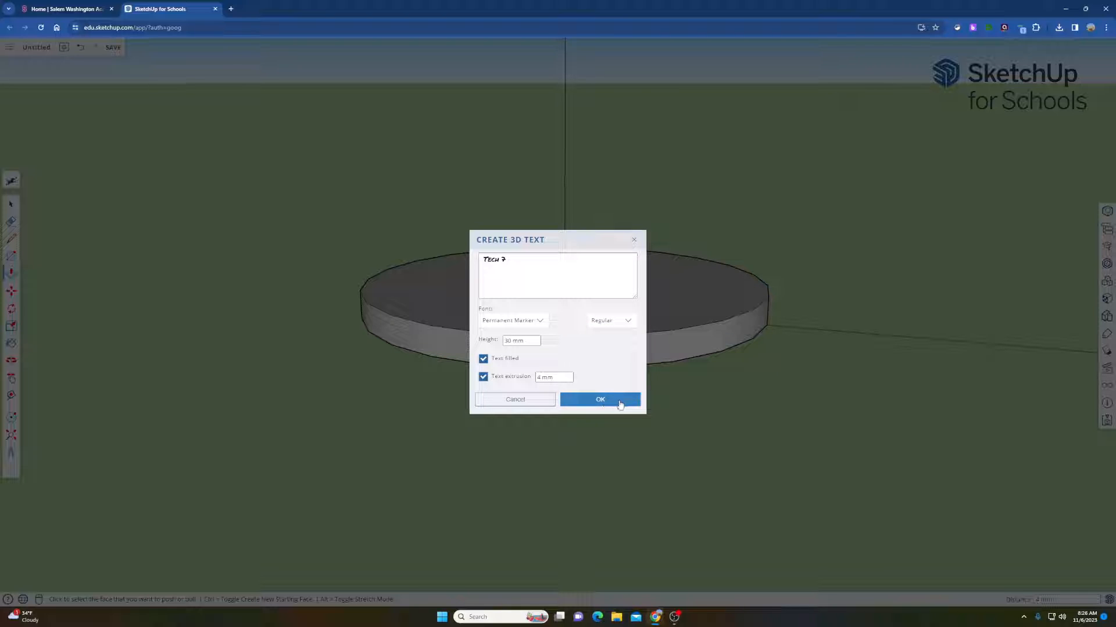
left_click(602, 400)
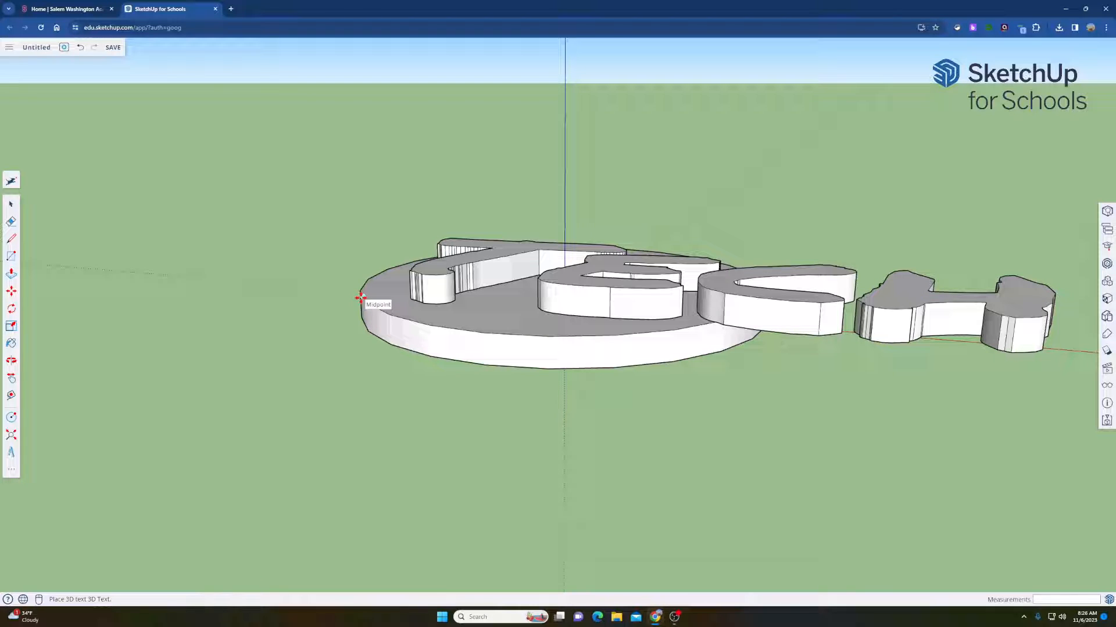
left_click(360, 298)
scroll(486, 346, "down", 3)
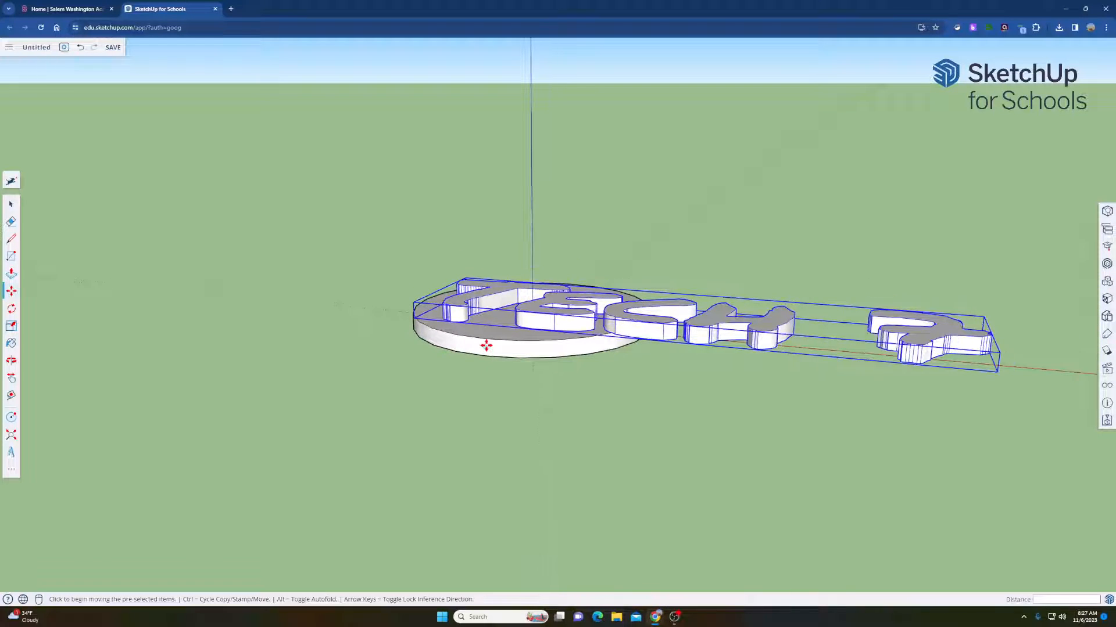
- Move the "Tech 7" text about 11 mm back along the red axis, past the disc's rim
key("Escape")
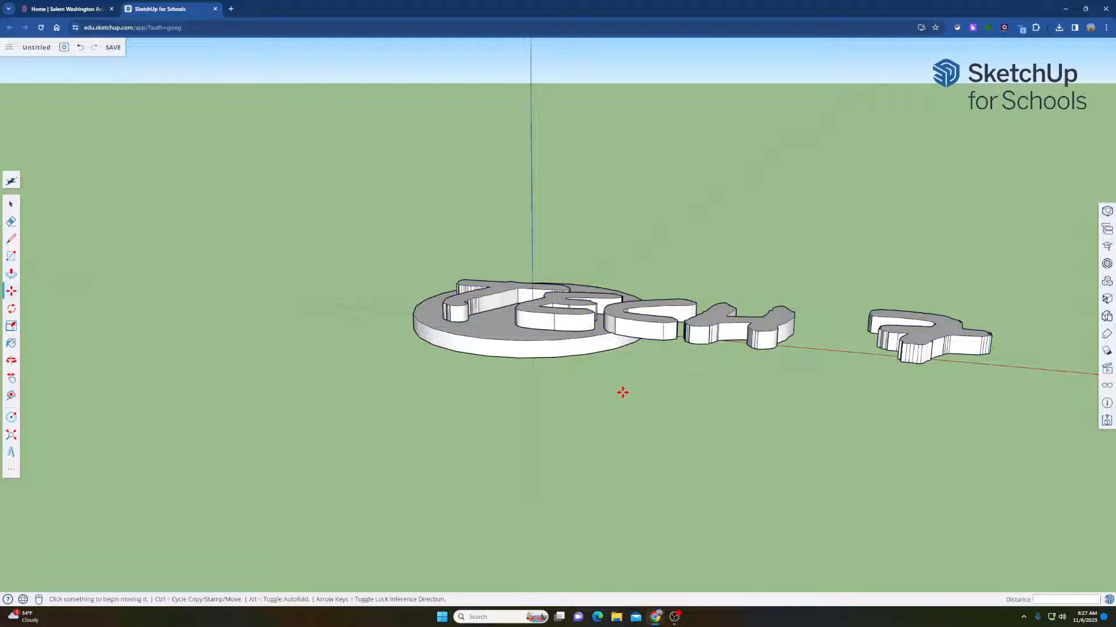
right_click(624, 409)
left_click(566, 322)
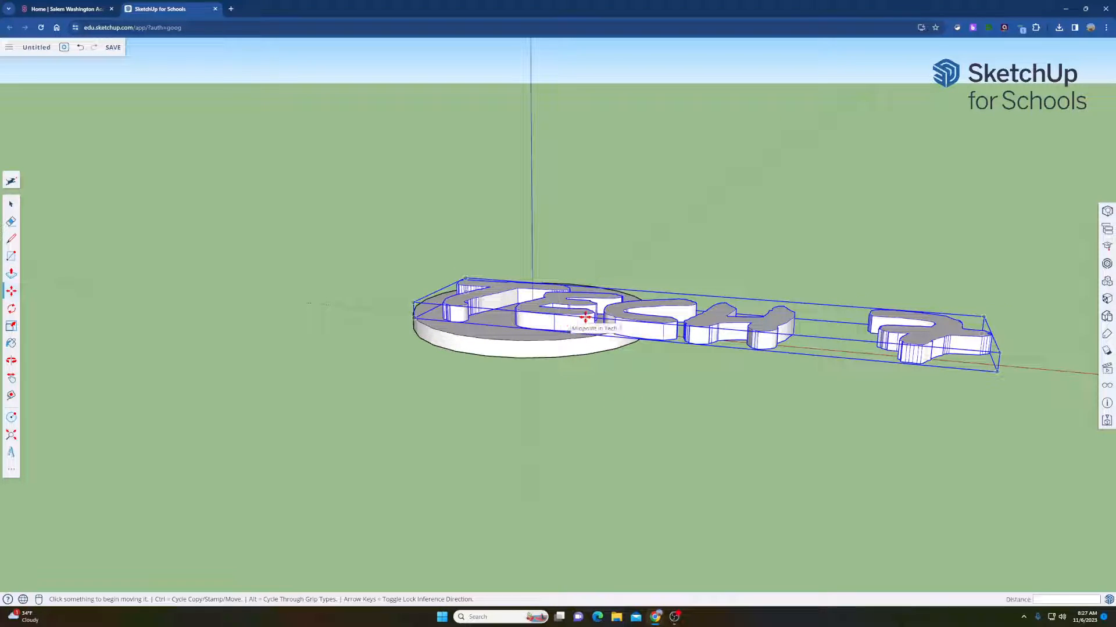
left_click(585, 317)
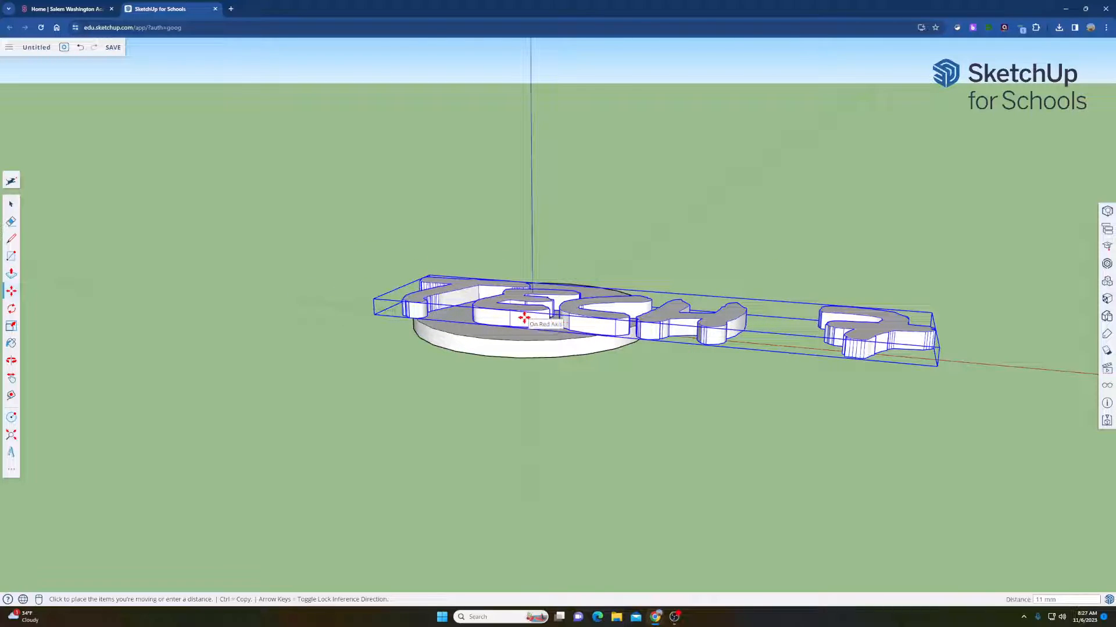
left_click(523, 319)
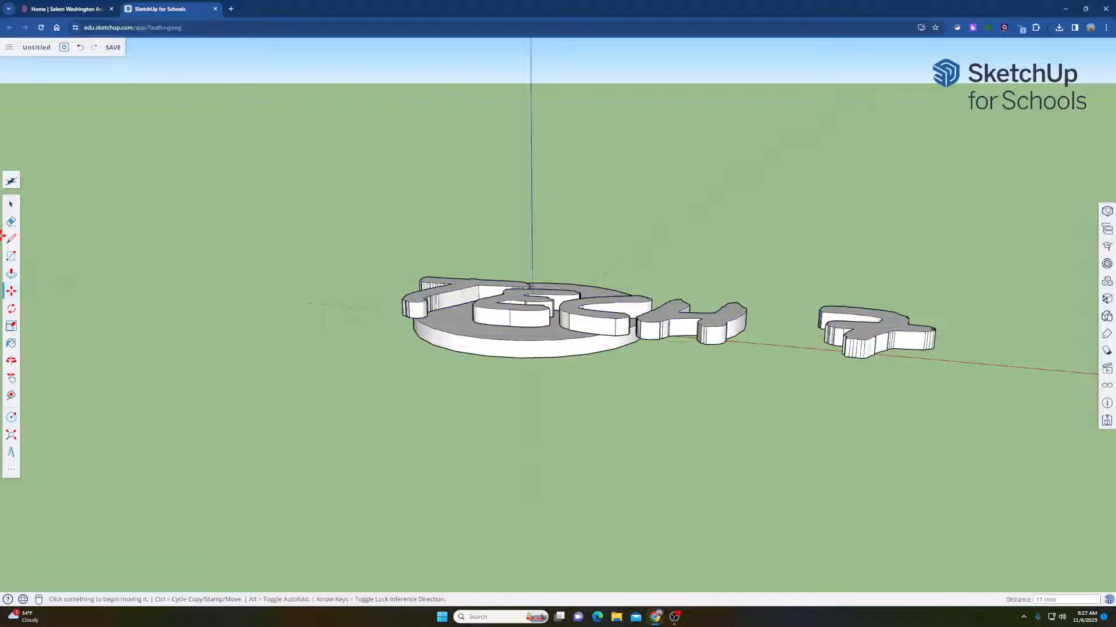
- Scale the "Tech 7" text uniformly to 0.50 about its opposite corner
left_click(11, 327)
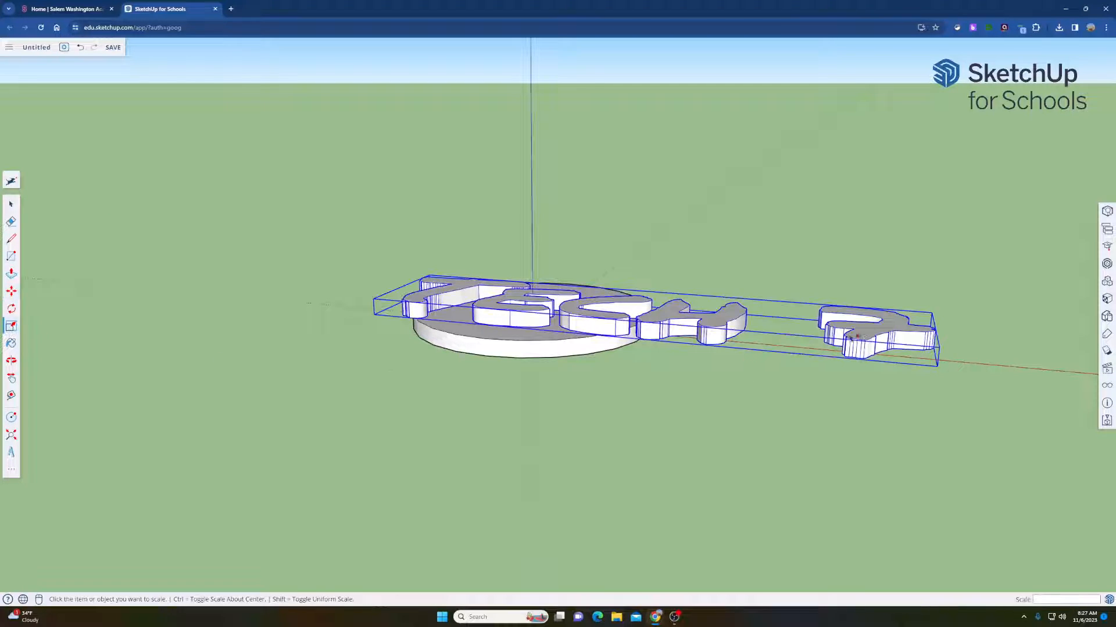
left_click(900, 336)
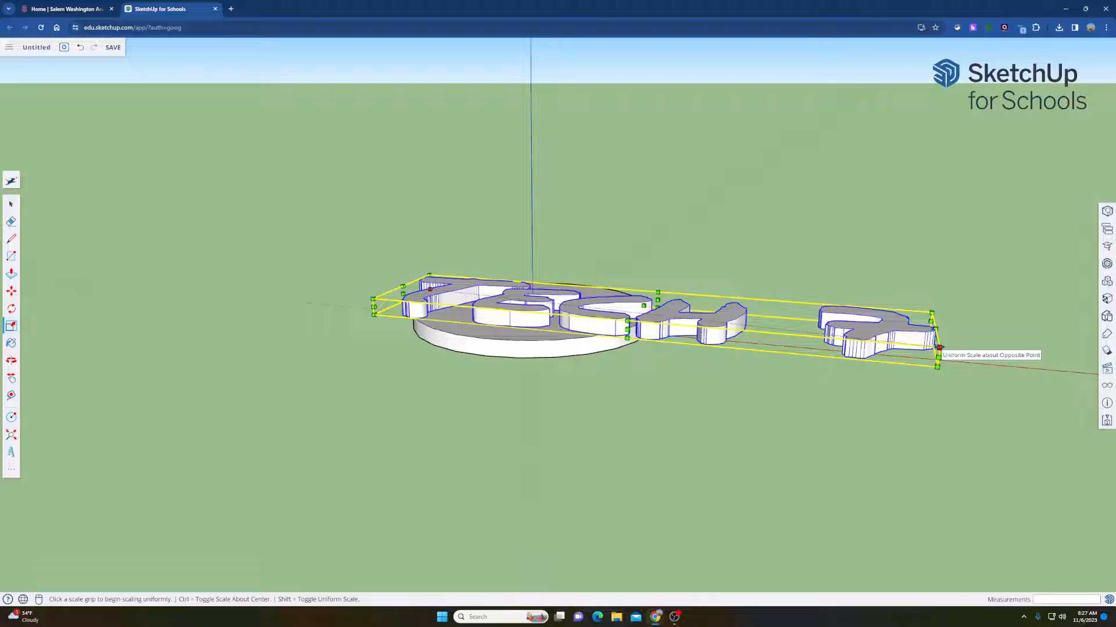
left_click(931, 314)
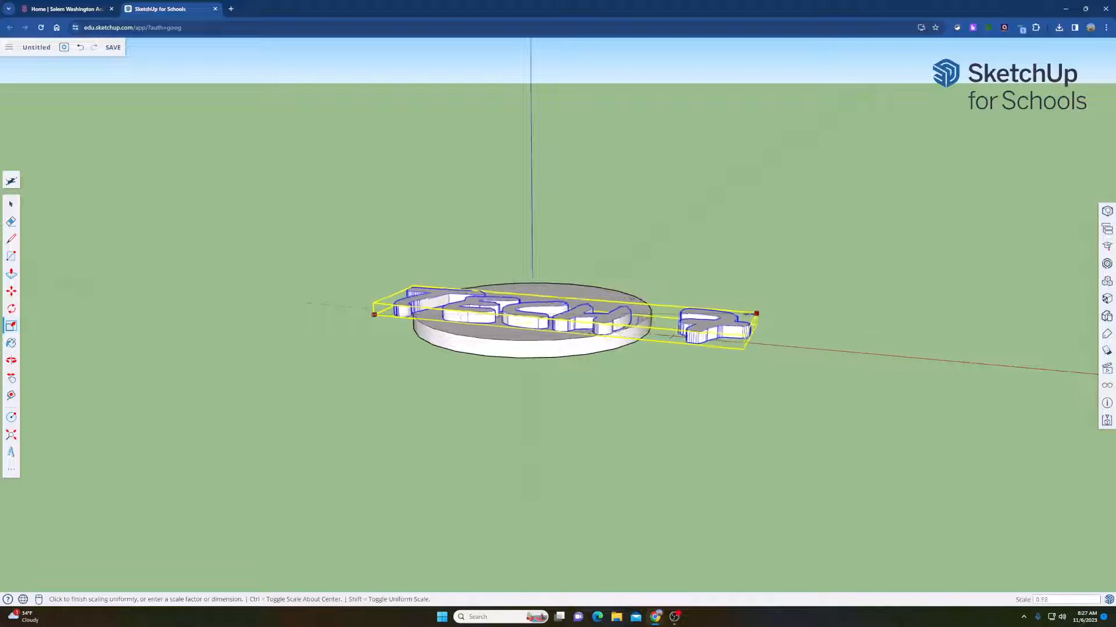
left_click(645, 314)
- Scale the text uniformly by 0.78 to fit within the disc and stretch its thickness by a factor of 2.00
left_click(389, 301)
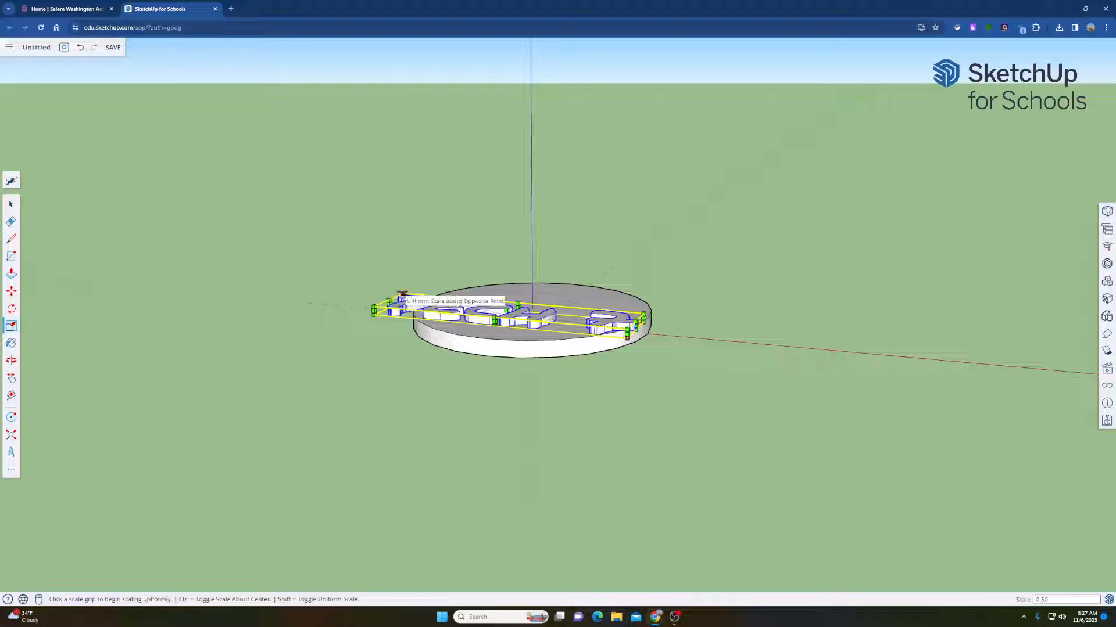
left_click(627, 338)
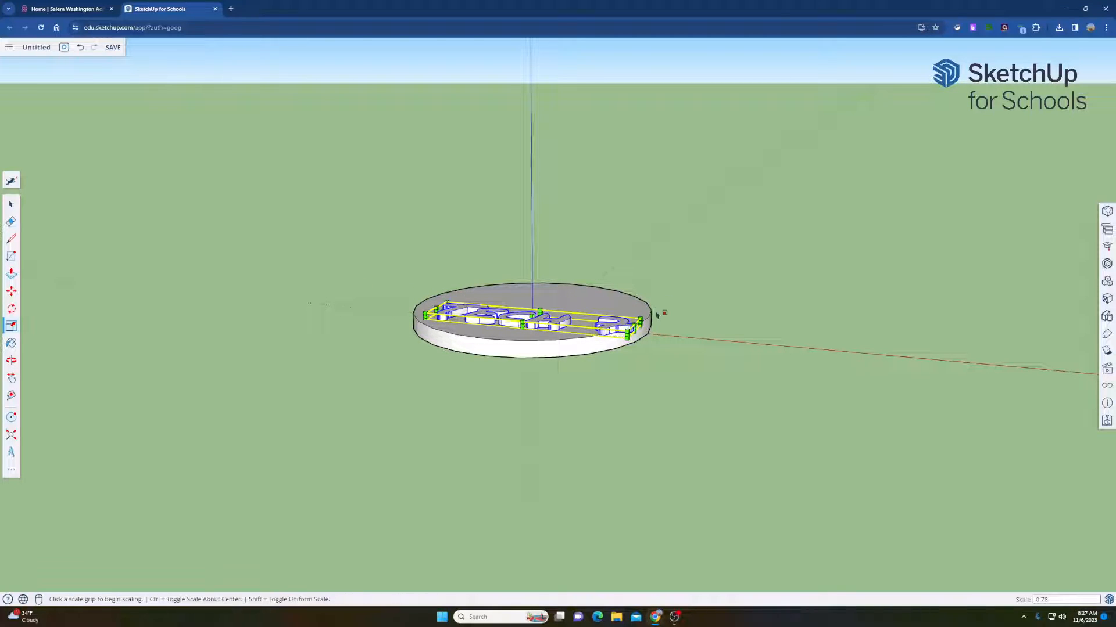
left_click(635, 327)
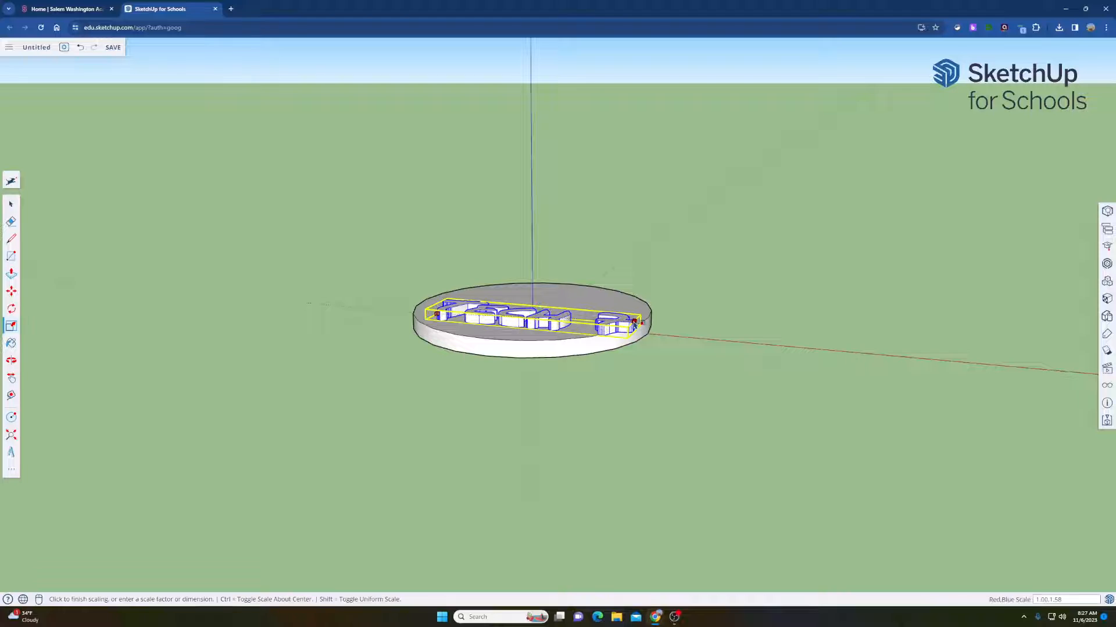
left_click(636, 317)
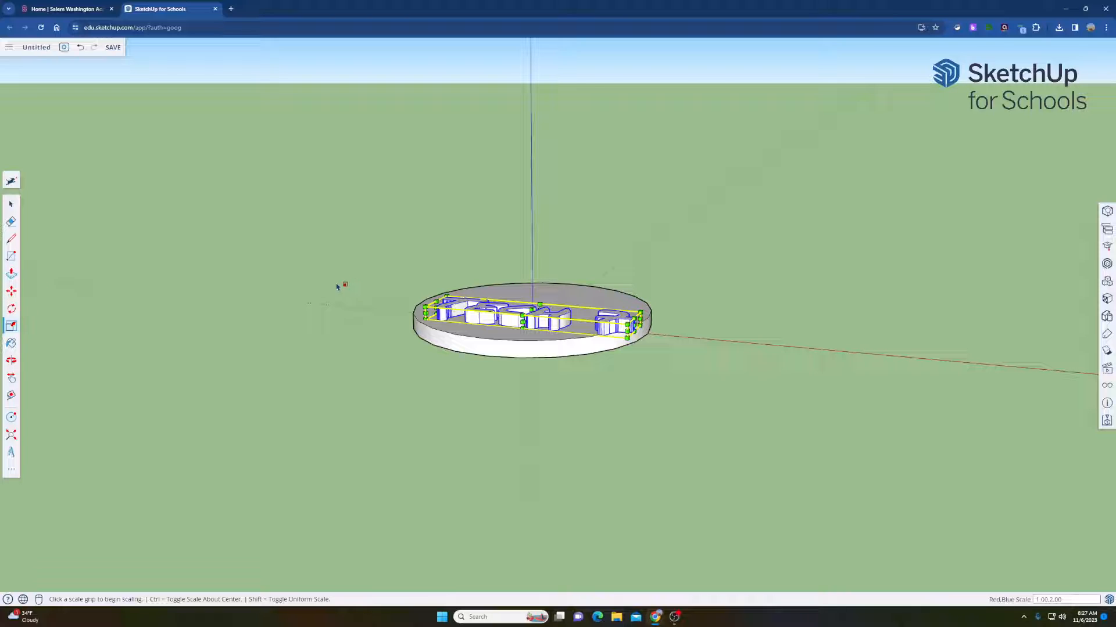
- Move the "Tech 7" text about 11 mm across the disc's upper face toward its middle
left_click(11, 291)
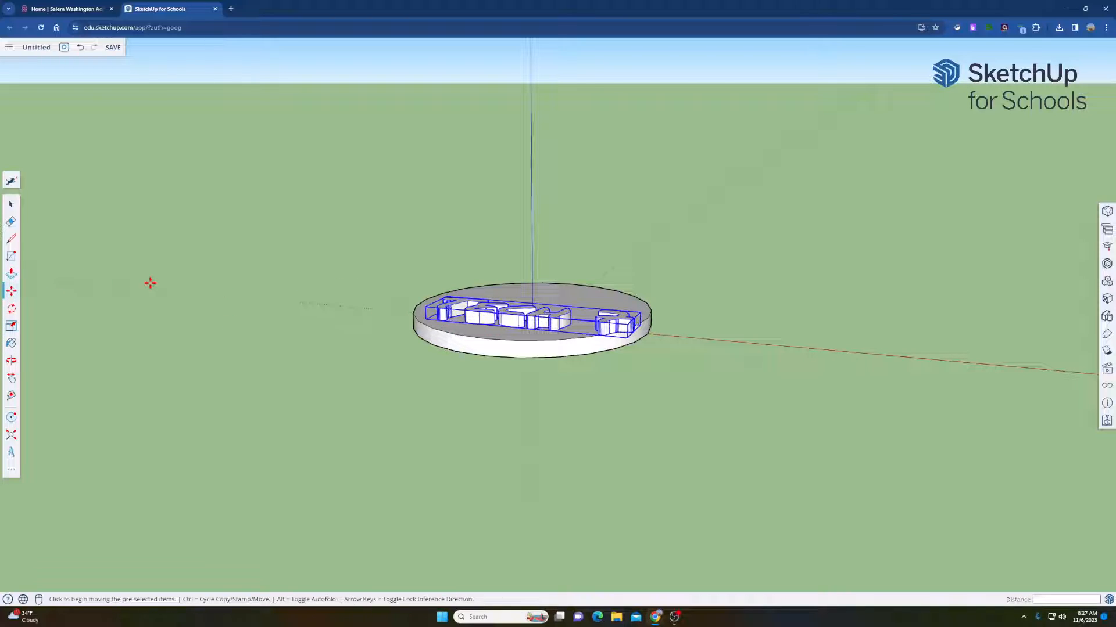
left_click(481, 324)
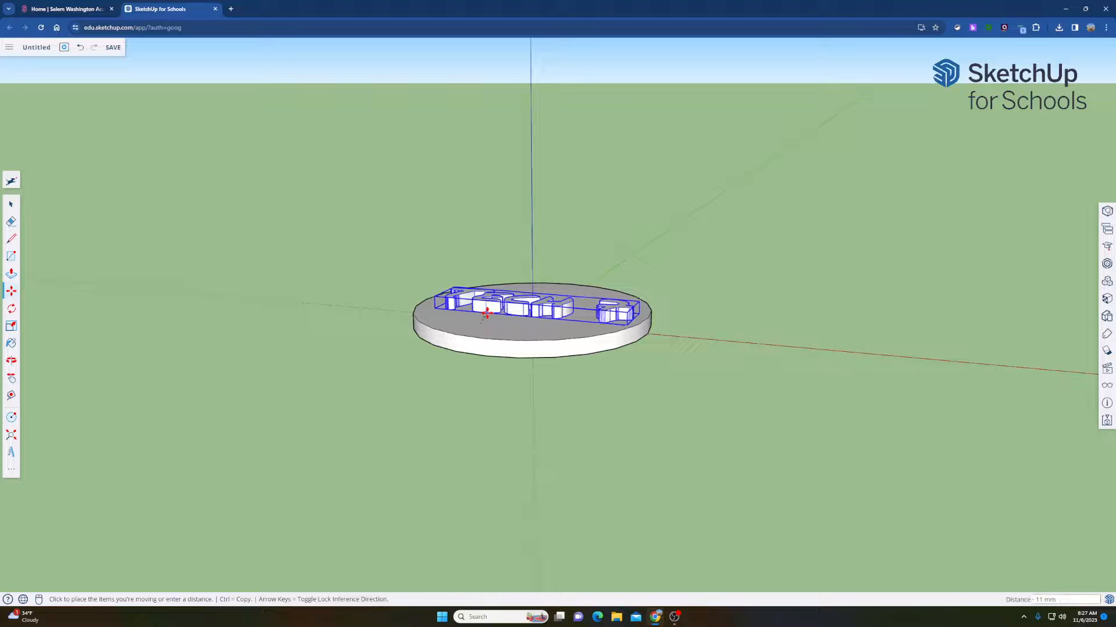
left_click(488, 315)
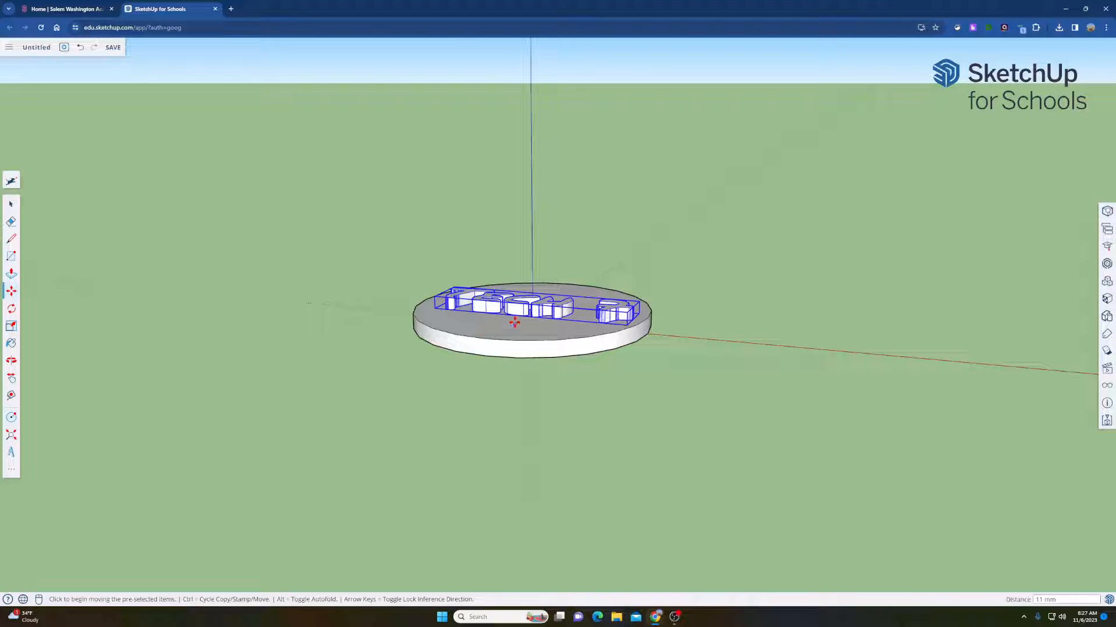
left_click(491, 313)
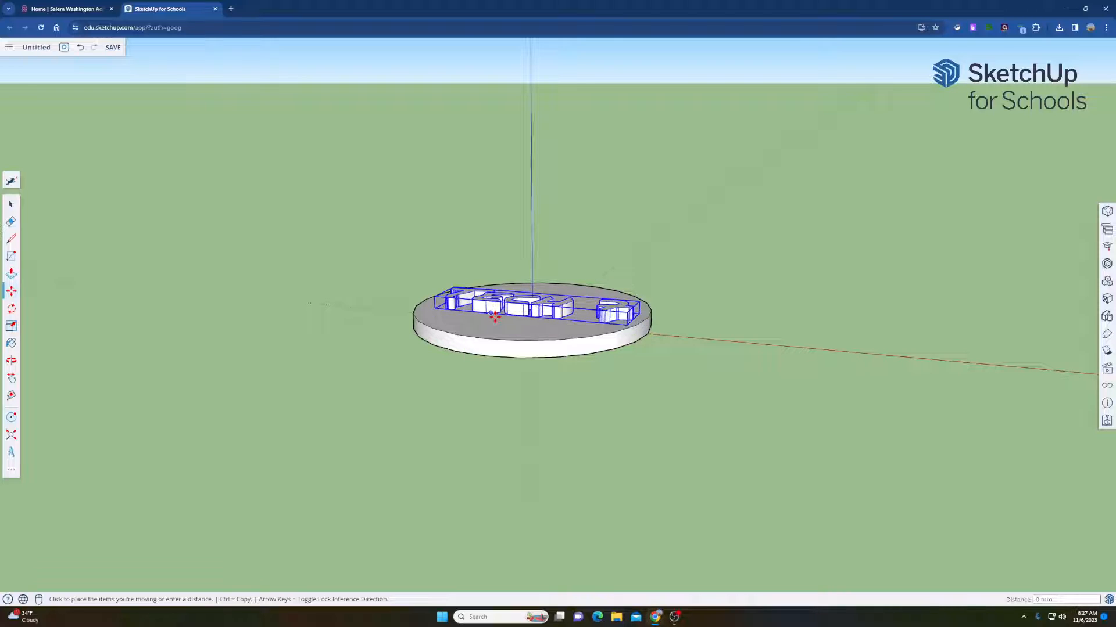
left_click(494, 317)
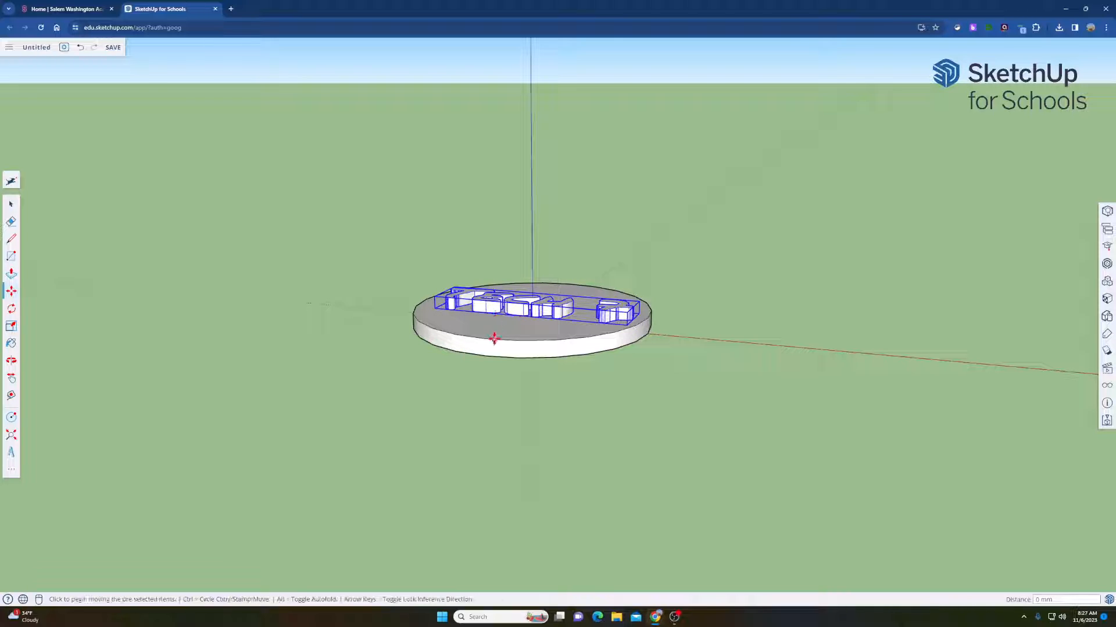
- Paint the "Tech 7" text bright yellow from the Colors materials
left_click(11, 343)
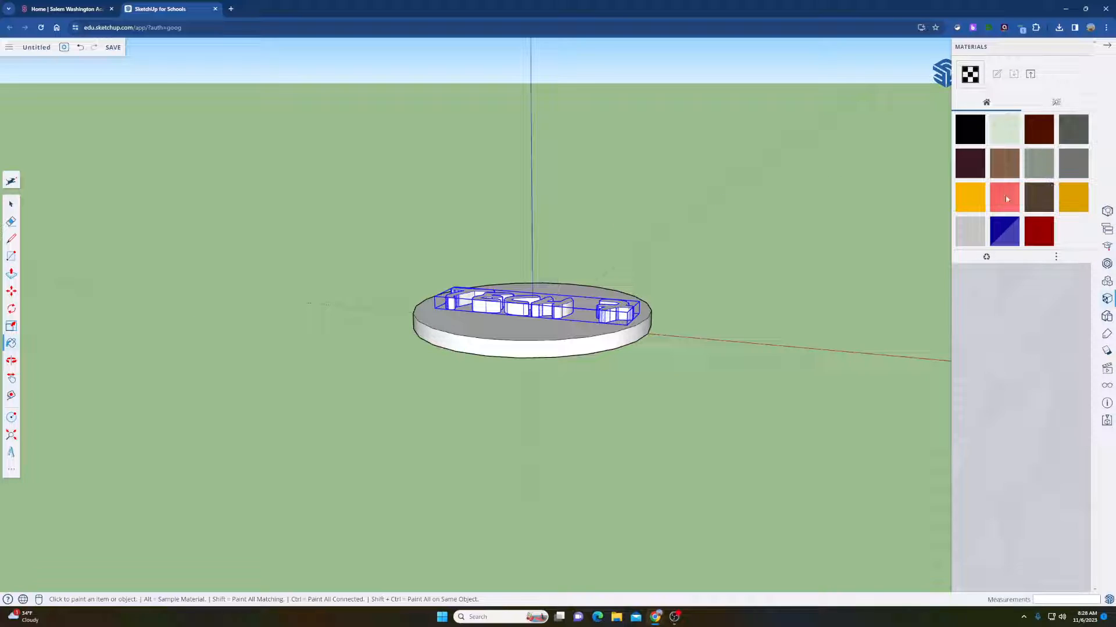
left_click(1055, 104)
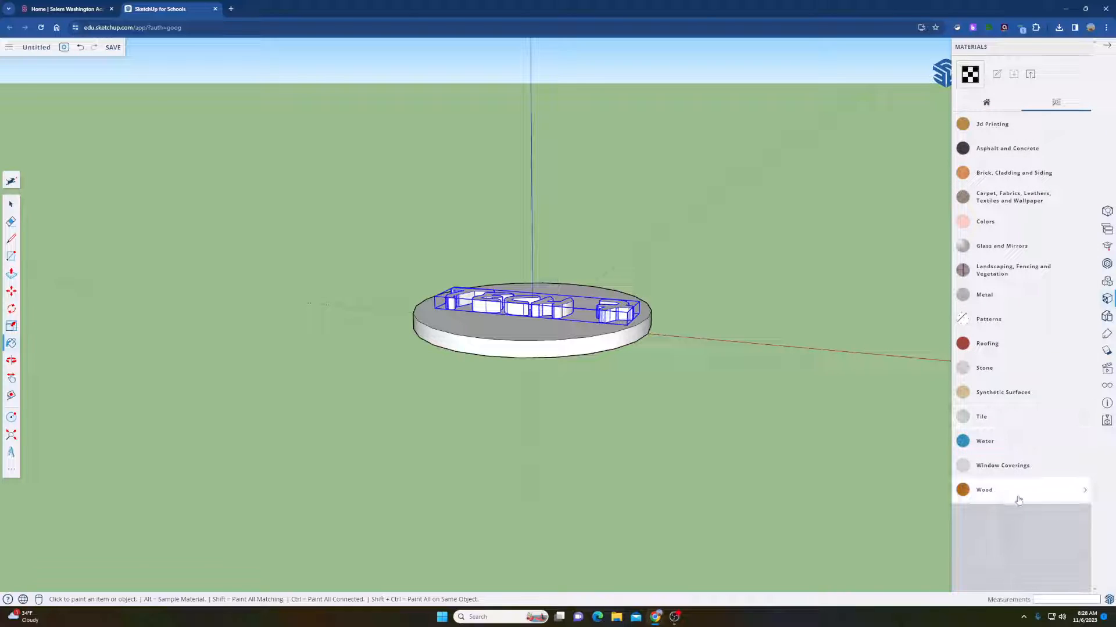
left_click(1006, 226)
scroll(1048, 338, "down", 10)
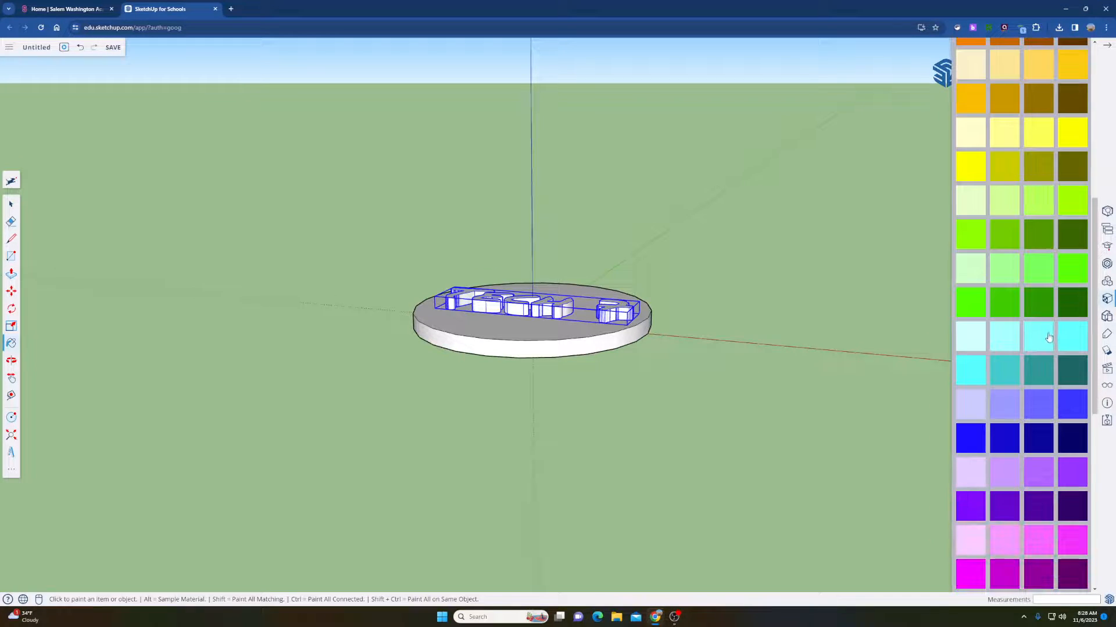
scroll(1048, 337, "up", 3)
left_click(969, 255)
left_click(539, 312)
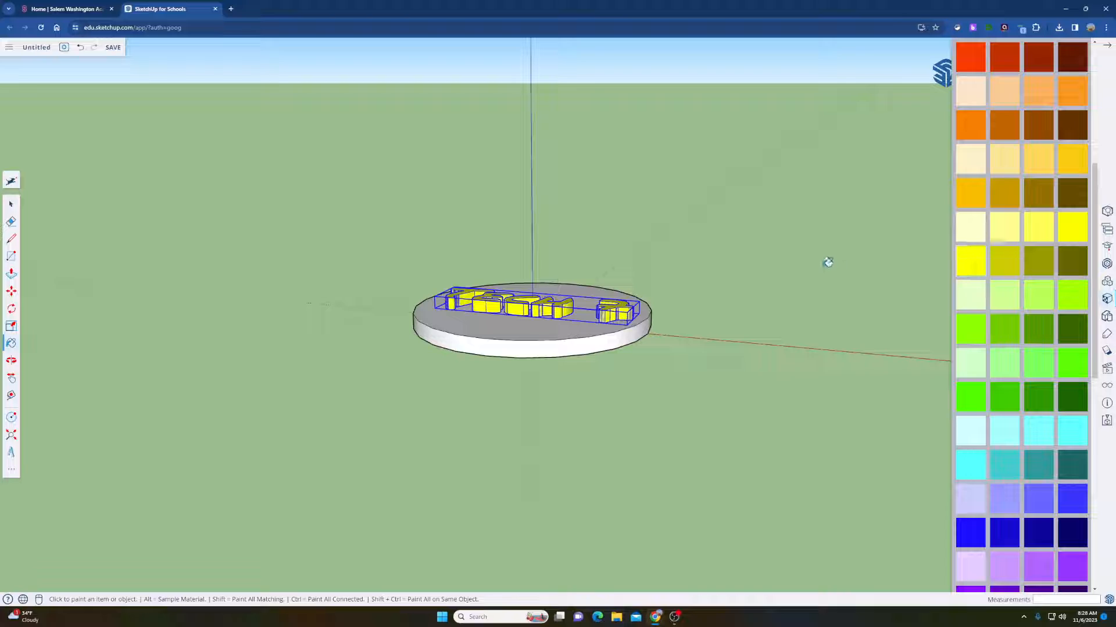
- Select all of the disc's faces and edges without the text and paint them bright purple
left_click(11, 204)
left_click(349, 238)
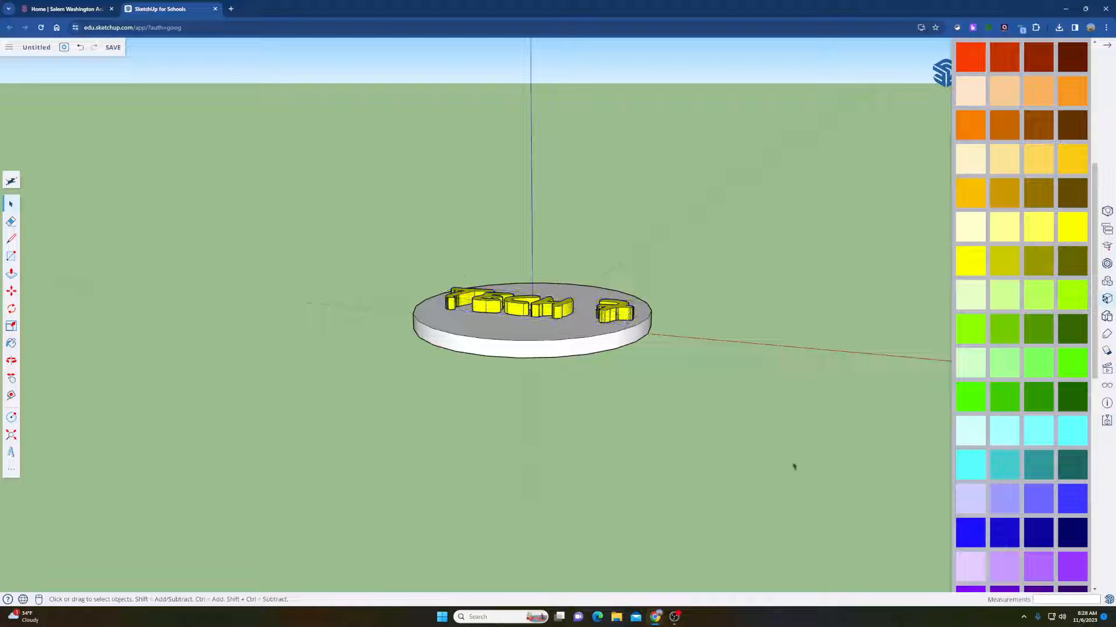
left_click(520, 343)
double_click(520, 343)
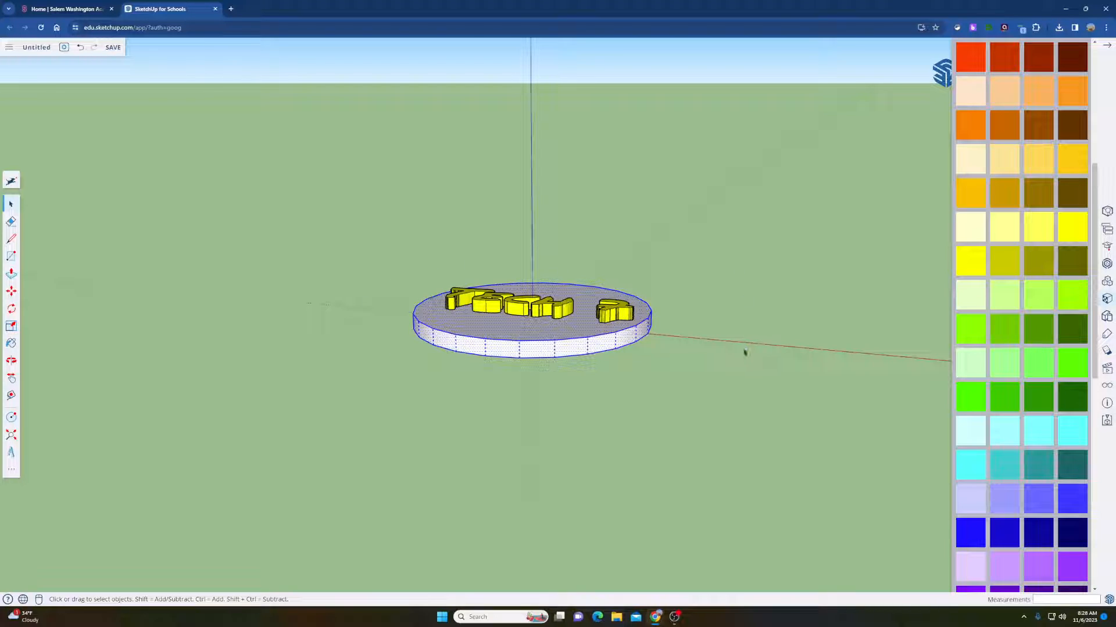
double_click(580, 336)
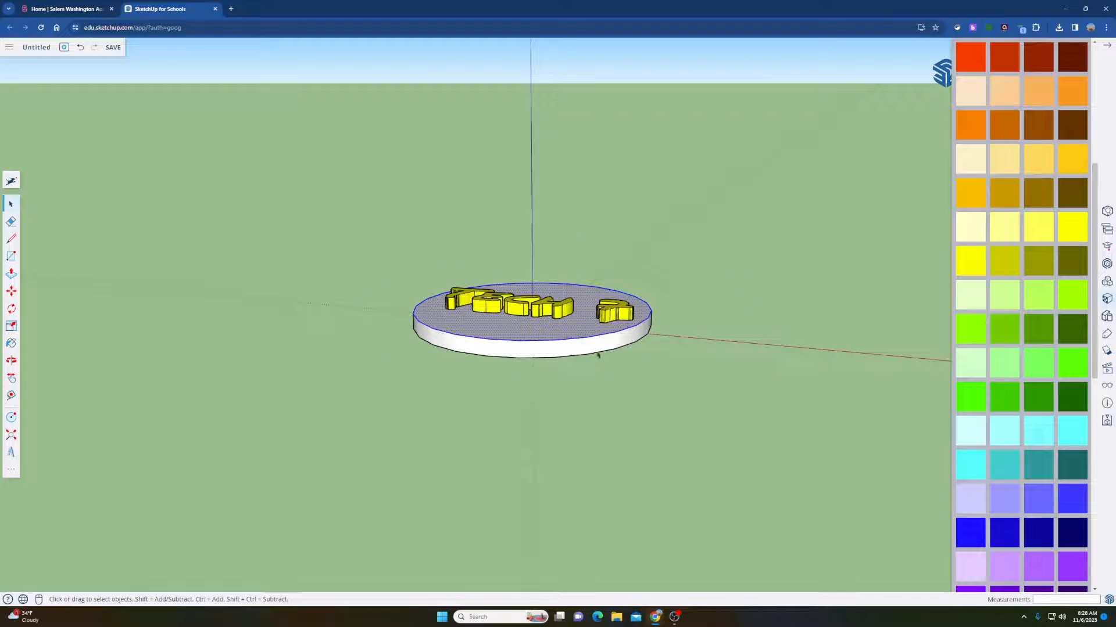
left_click(584, 346, "shift")
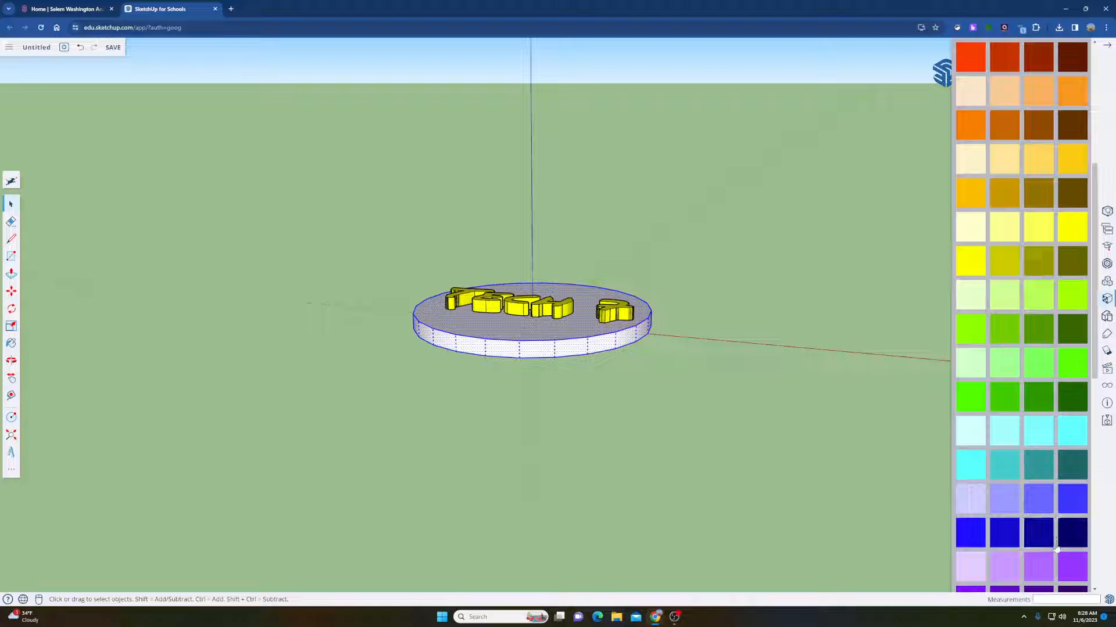
left_click(1072, 565)
left_click(547, 345)
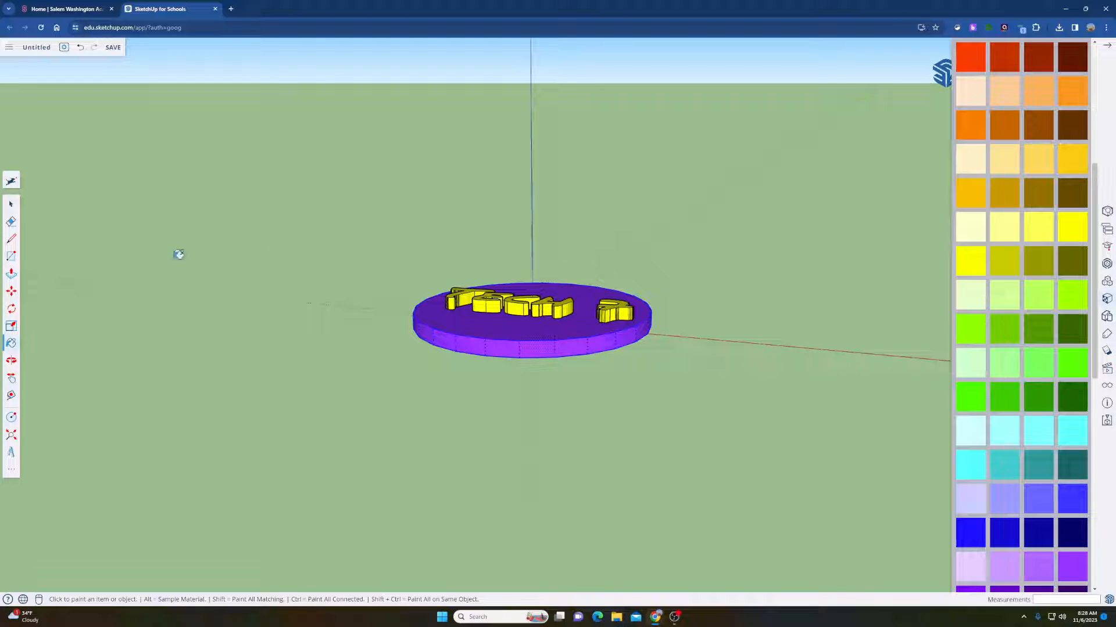
- Draw a rectangle about 52 by 34 mm on the ground beside the disc, across the red axis, and enter exact dimensions for it
left_click(9, 258)
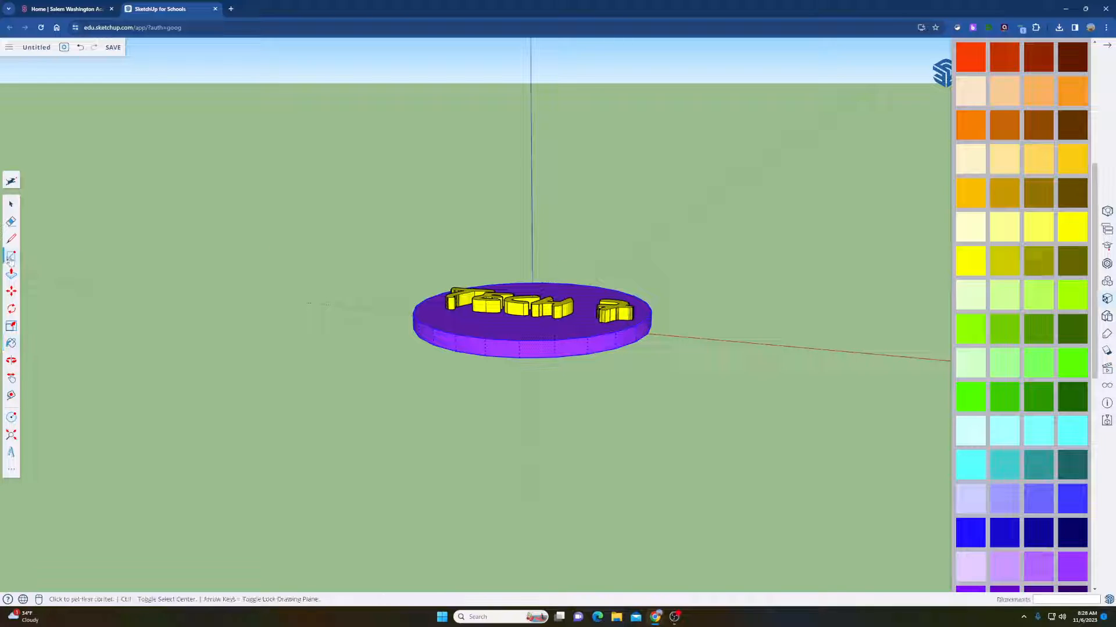
left_click(700, 312)
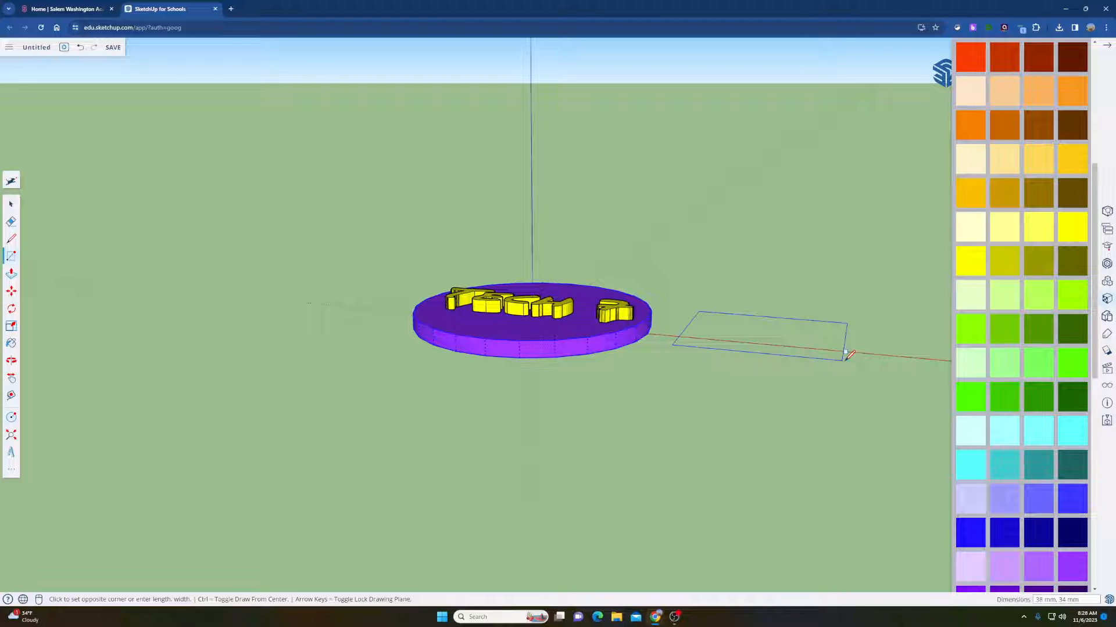
left_click(911, 362)
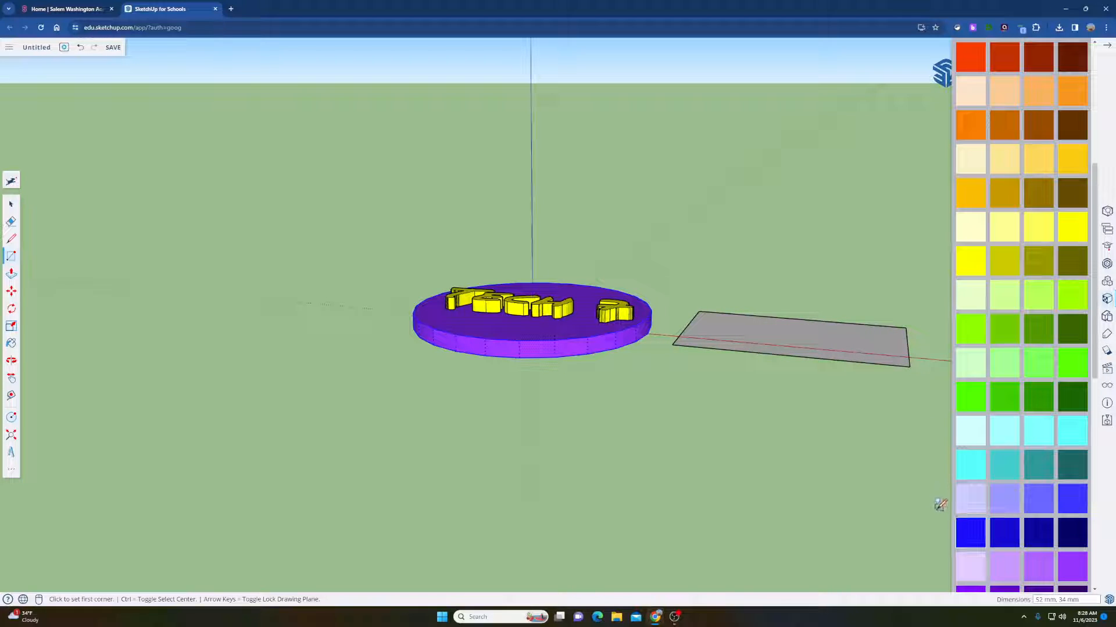
type("55mm,")
scroll(940, 505, "up", 1)
scroll(934, 508, "down", 4)
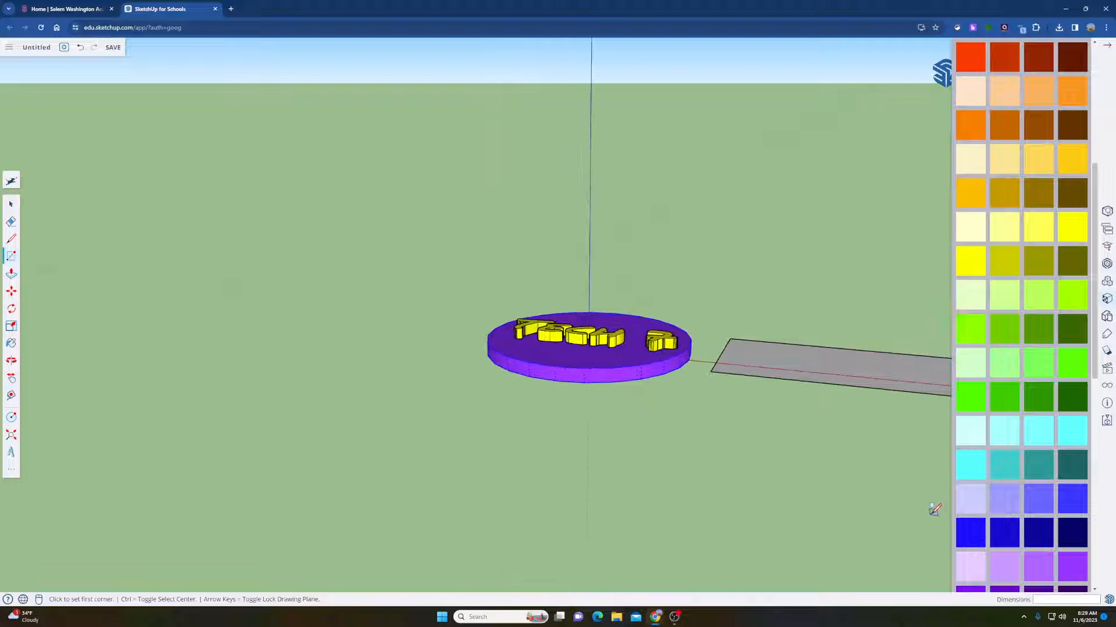
- Push/Pull the rectangle beside the disc upward 5 mm to make a solid plate
left_click(1106, 46)
scroll(965, 464, "up", 3)
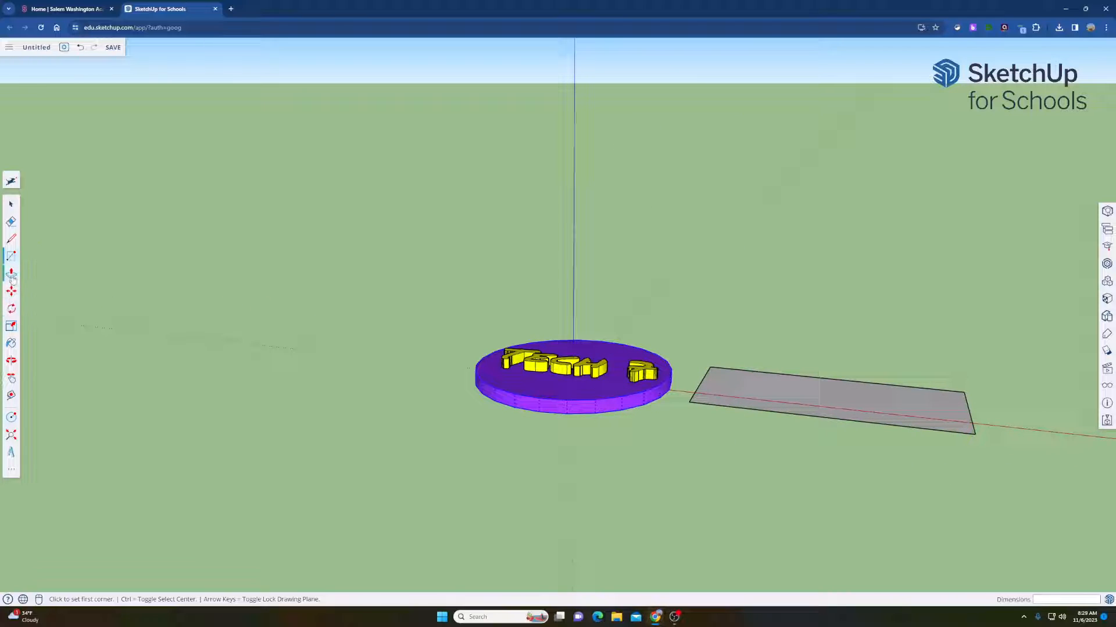
left_click(12, 274)
left_click(812, 392)
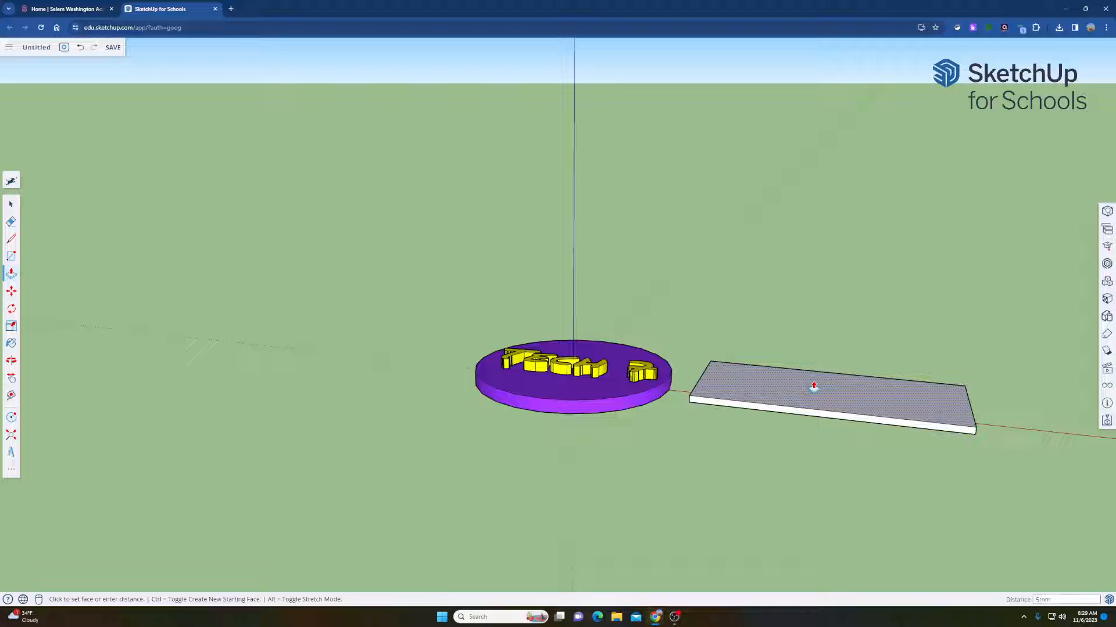
key("Return")
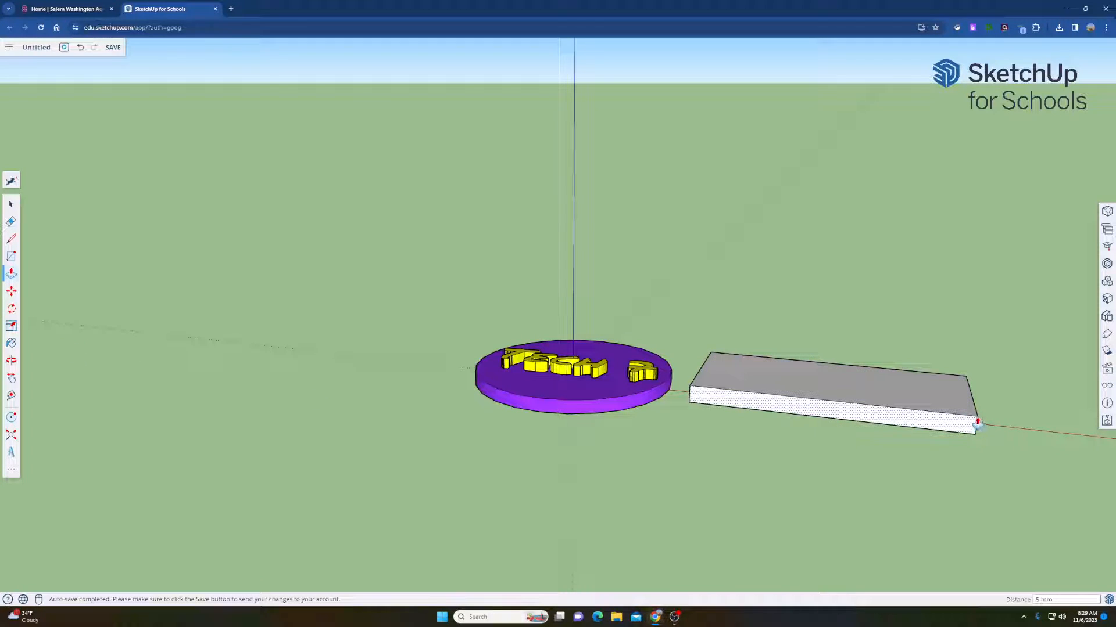
- Draw a diagonal line about 9 mm long across the corner of the plate's upper face nearest the disc, at the front
left_click(11, 243)
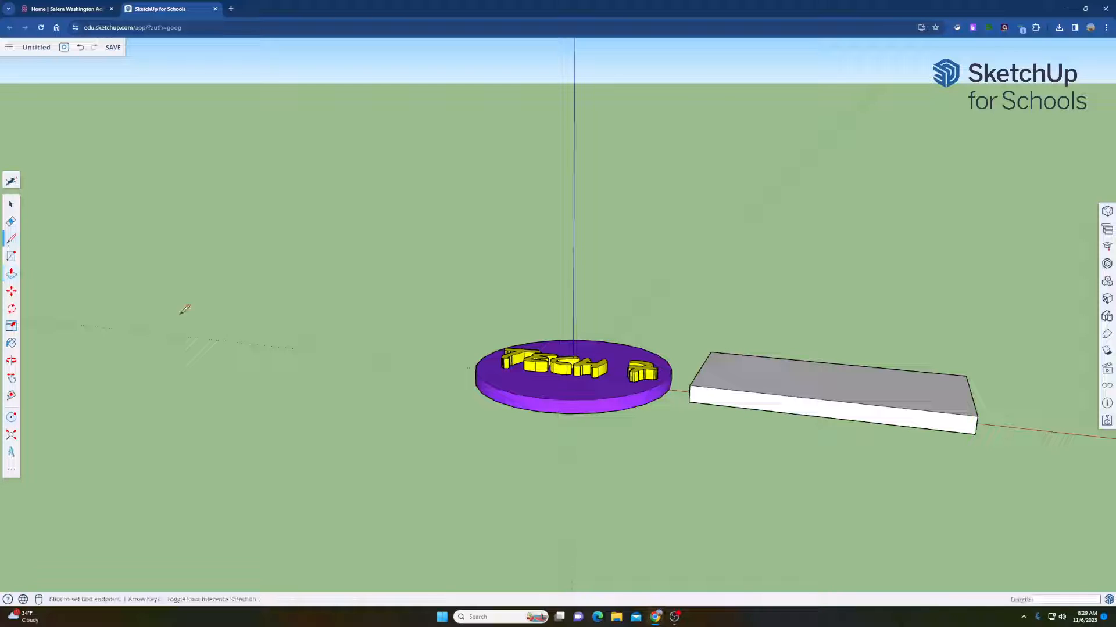
left_click(694, 378)
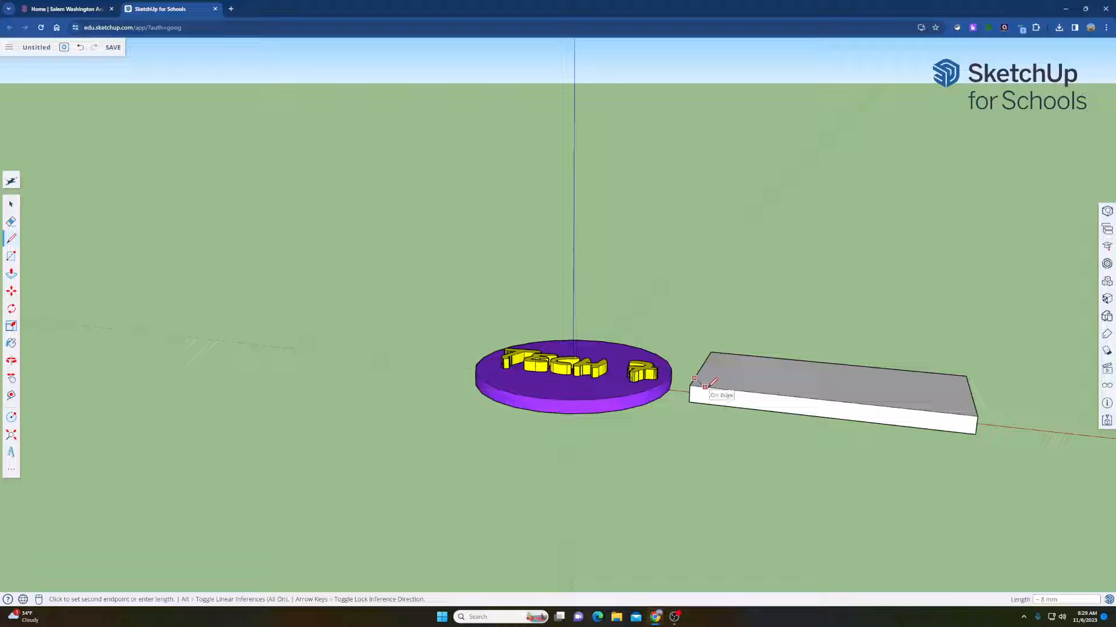
key("Escape")
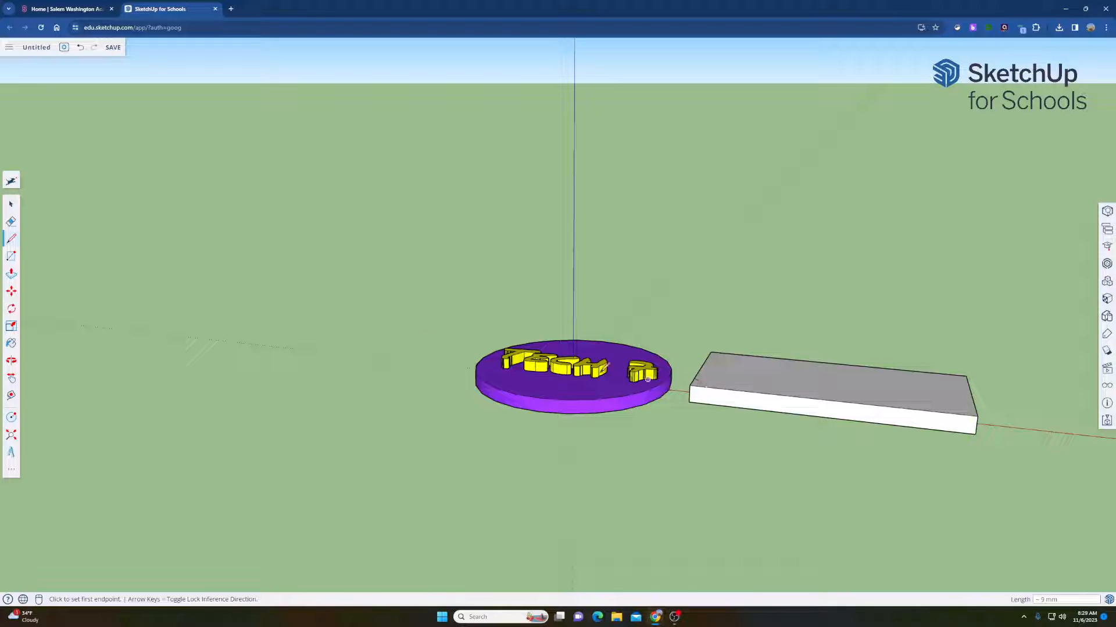
- Push the small triangular corner face down 5 mm through the plate to cut a straight chamfer
left_click(11, 274)
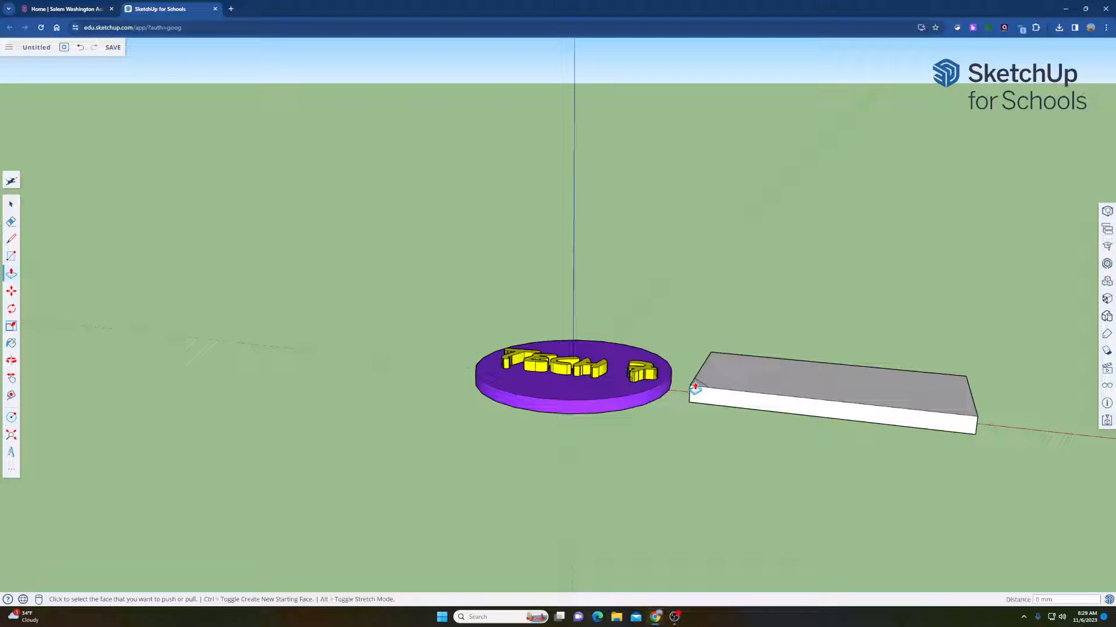
scroll(695, 387, "up", 5)
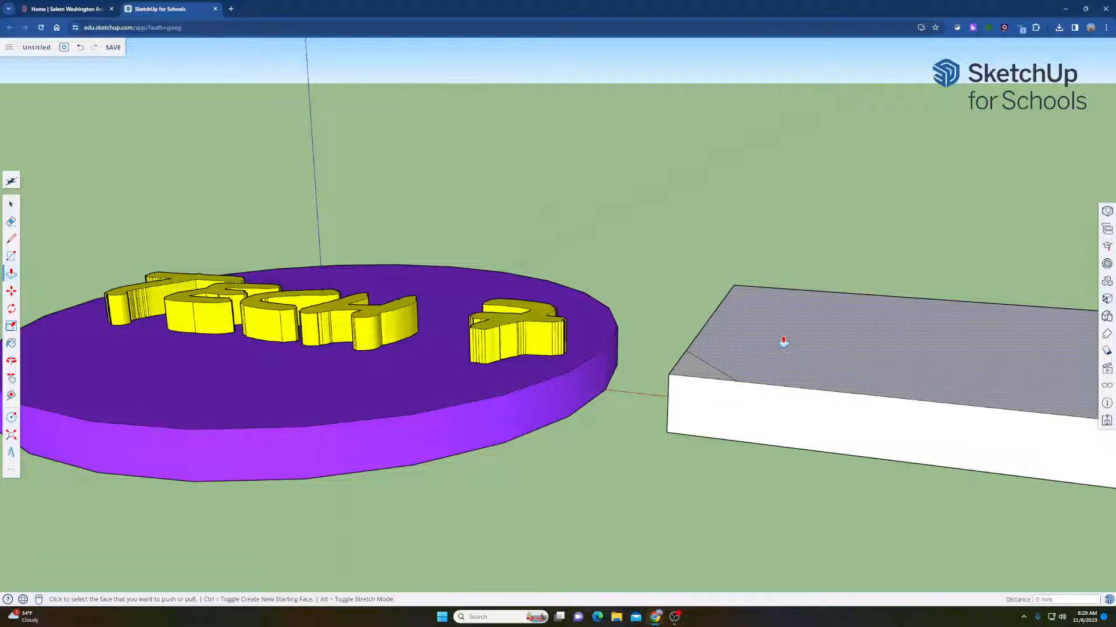
left_click(698, 376)
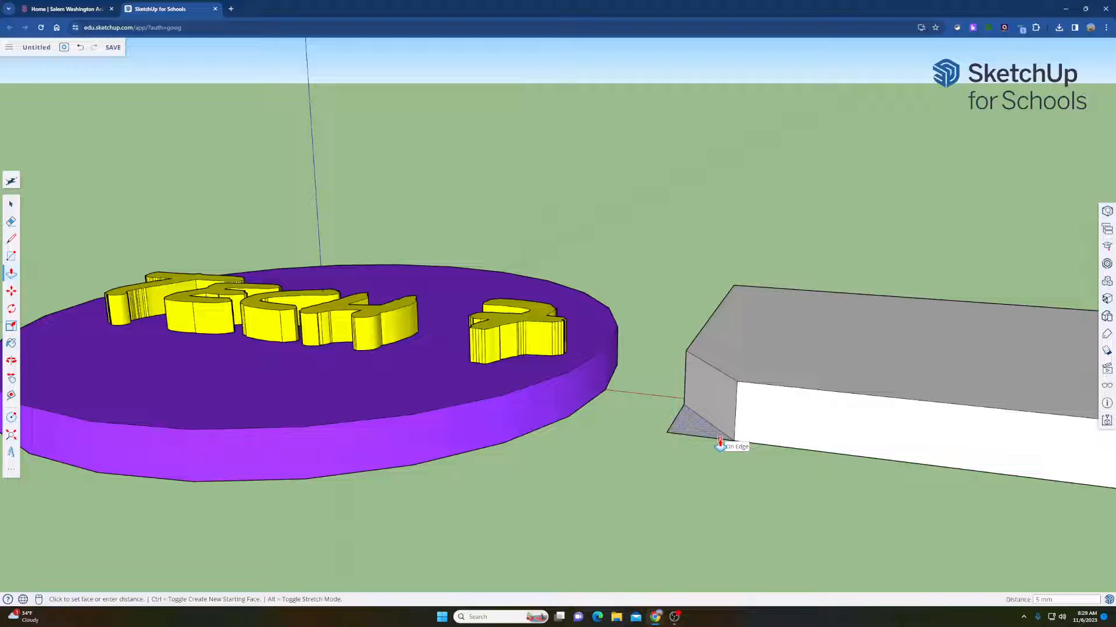
left_click(720, 444)
scroll(697, 492, "down", 5)
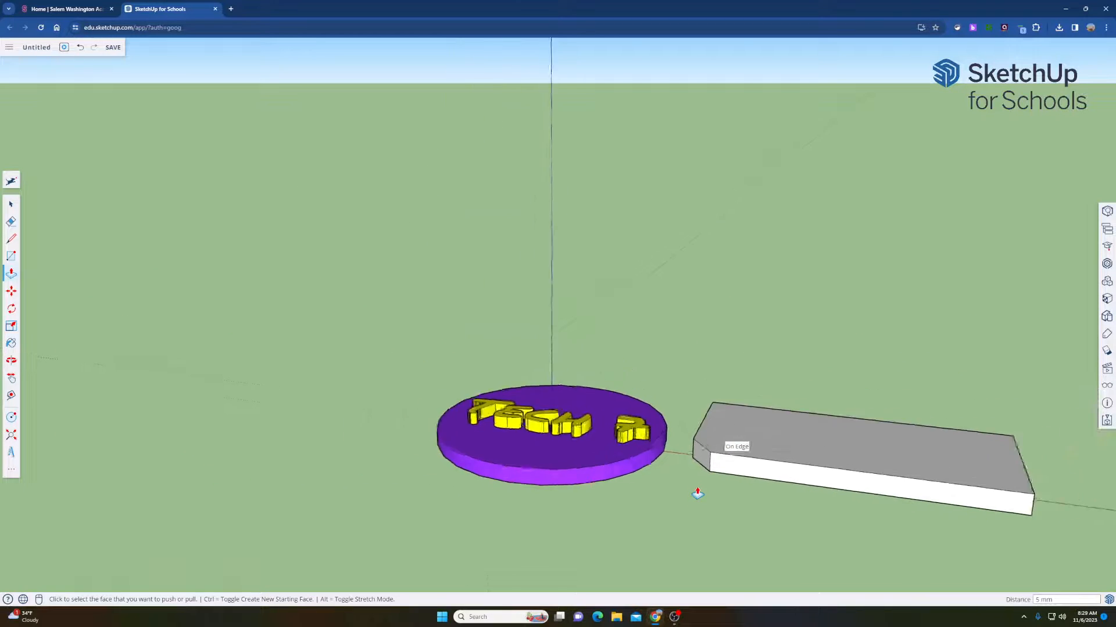
- Draw a two-point arc with a chord of about 24 mm across the plate's far back corner, bulging outward about 3 mm
scroll(697, 494, "down", 2)
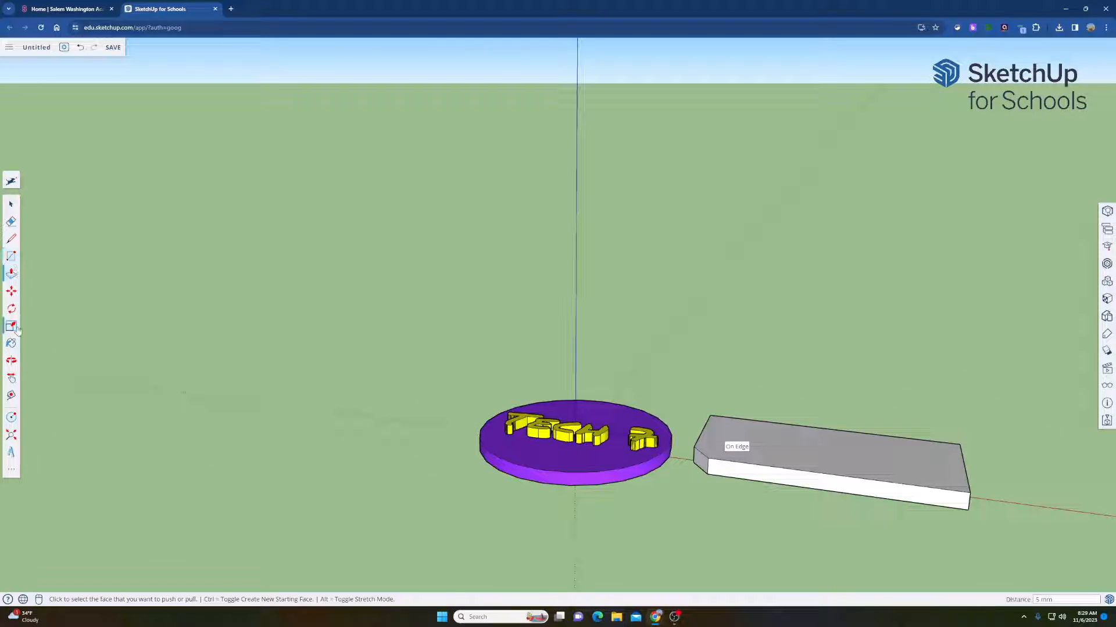
left_click(11, 470)
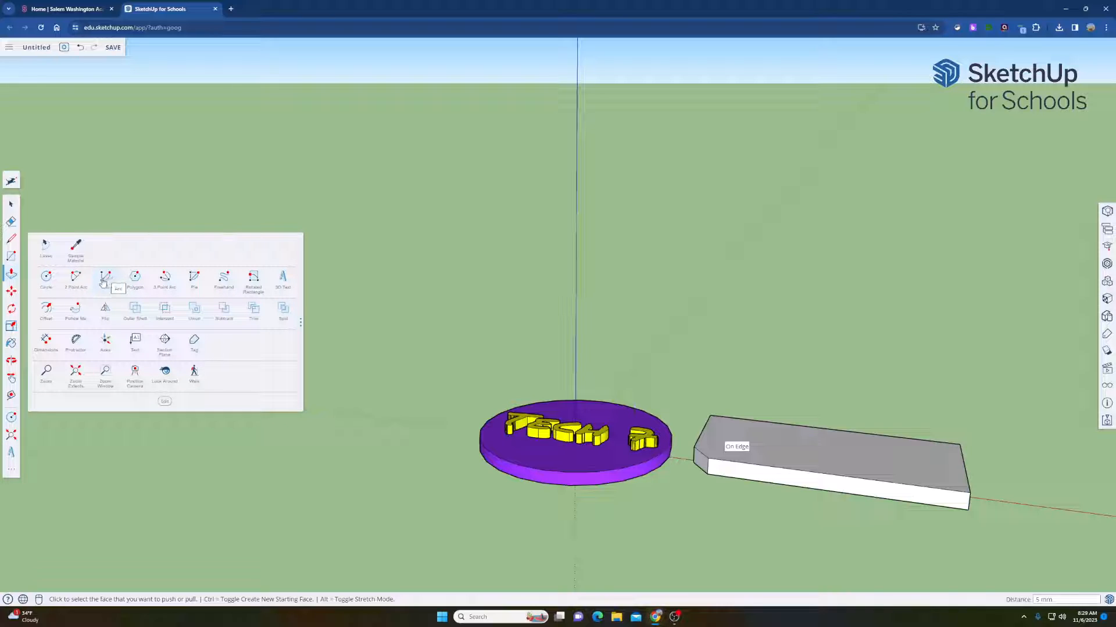
left_click(77, 278)
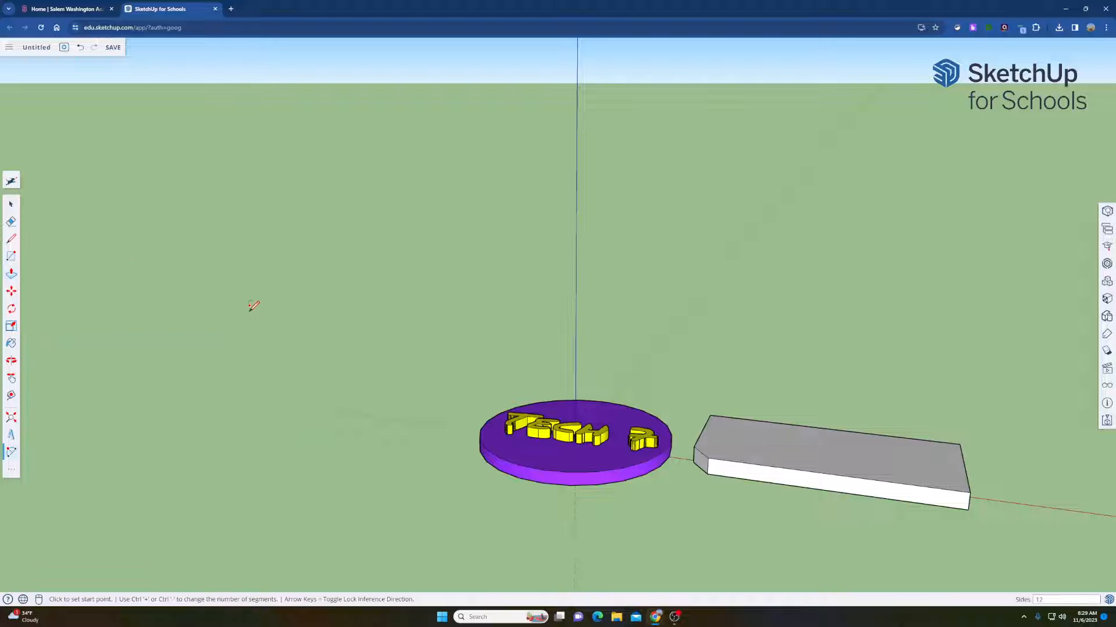
left_click(920, 440)
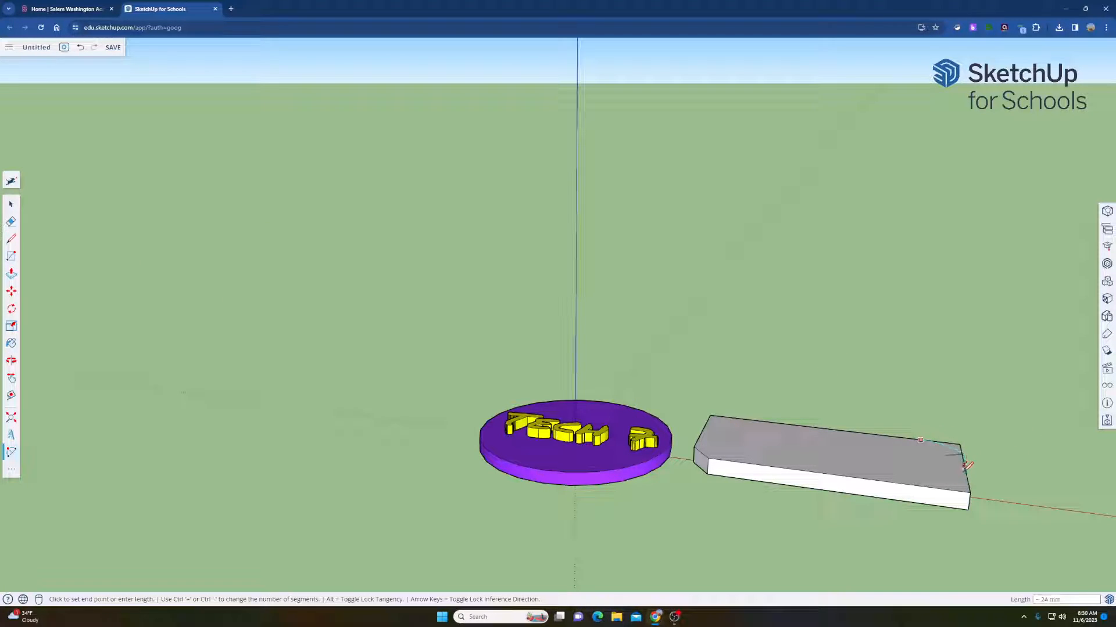
left_click(964, 467)
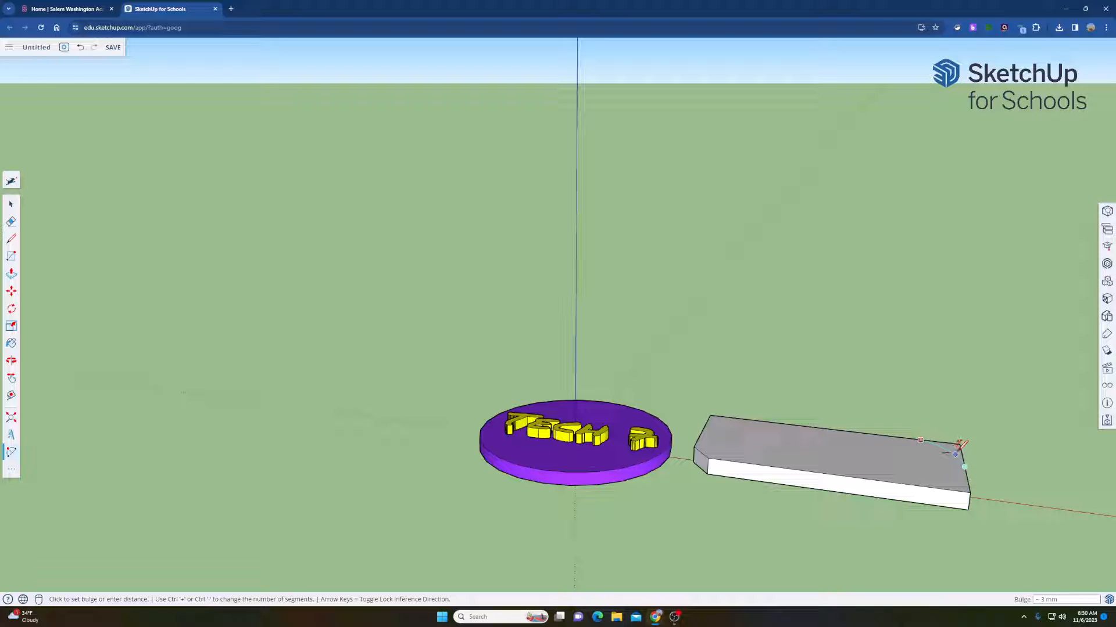
left_click(957, 447)
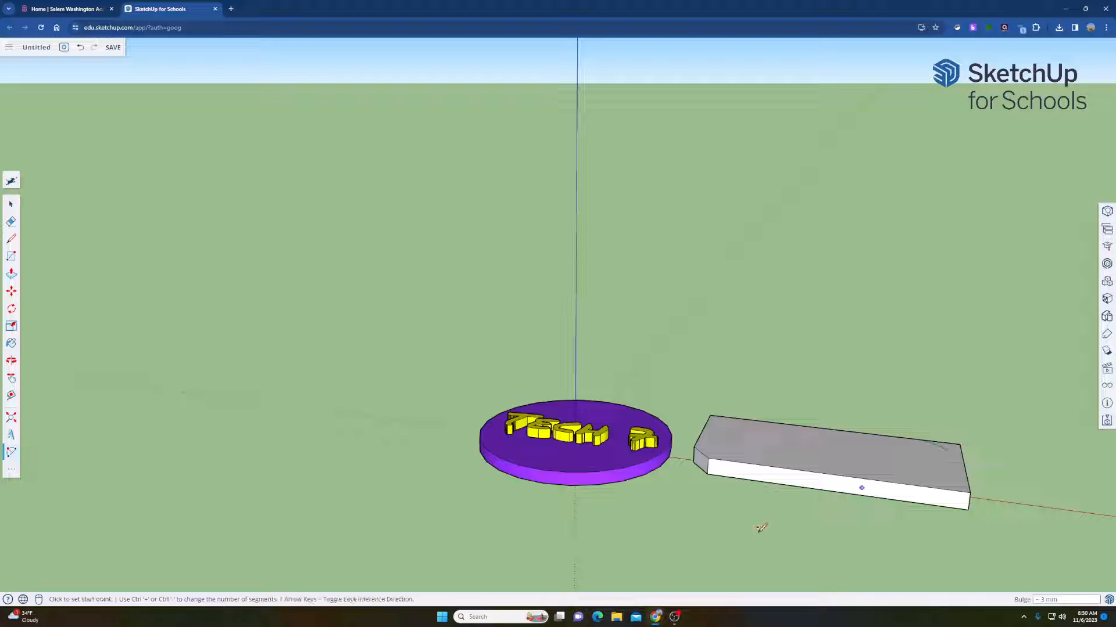
- Push the corner face outside the arc down 5 mm through the plate to round that corner
left_click(13, 276)
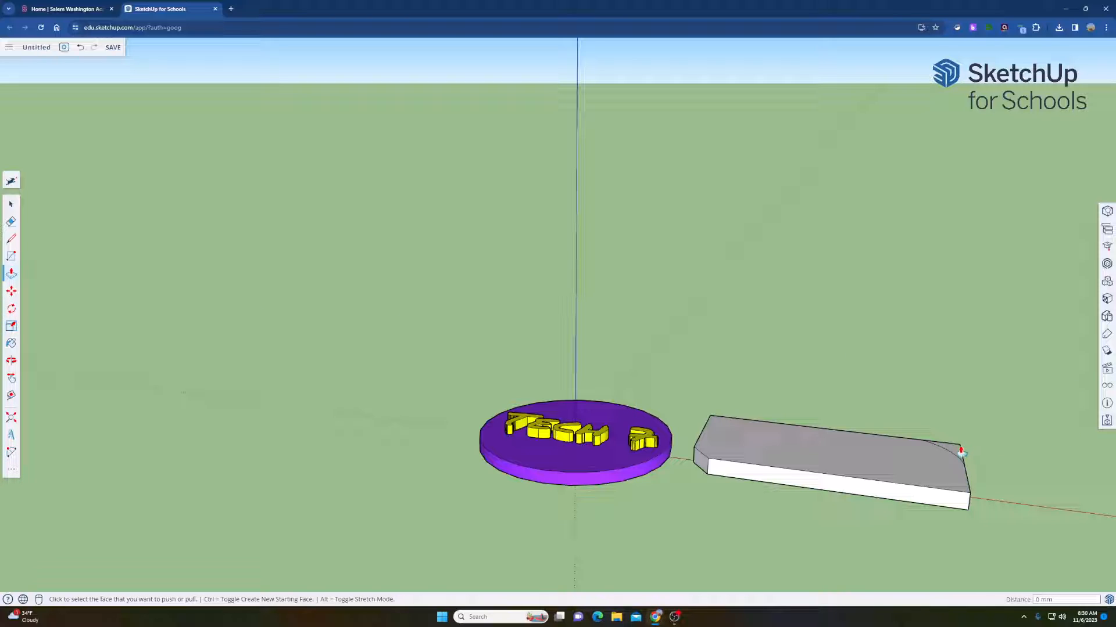
left_click(959, 451)
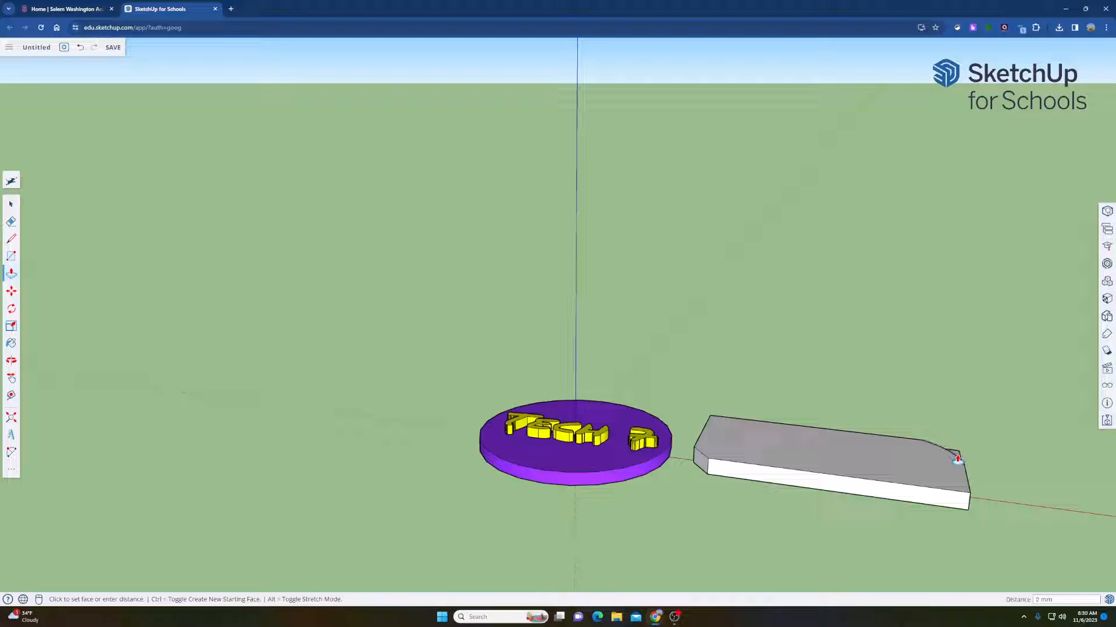
left_click(961, 517)
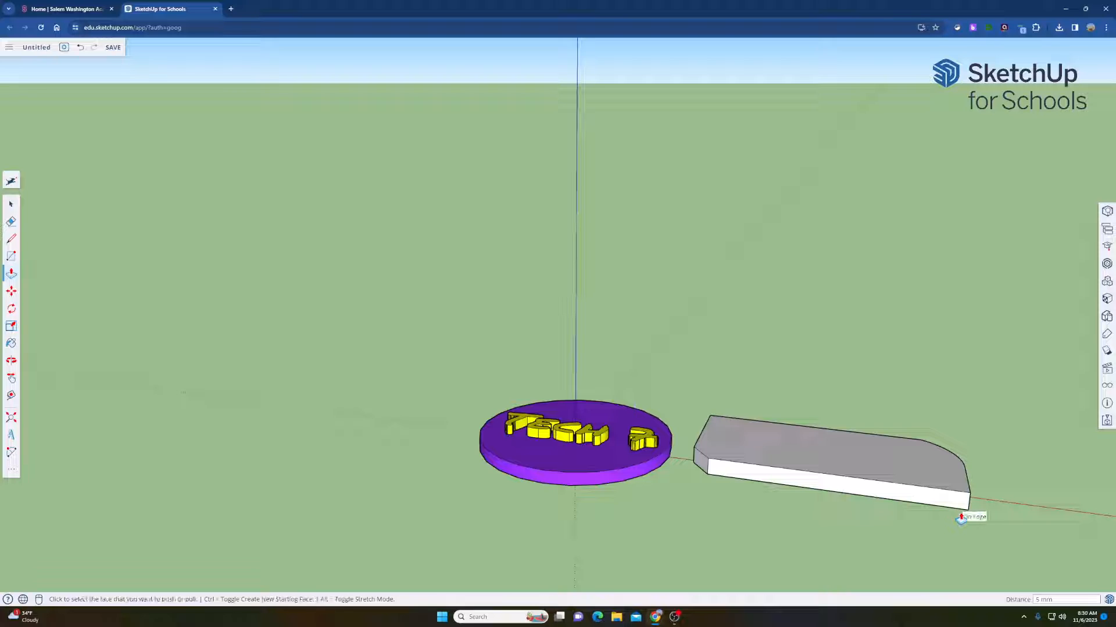
left_click(13, 421)
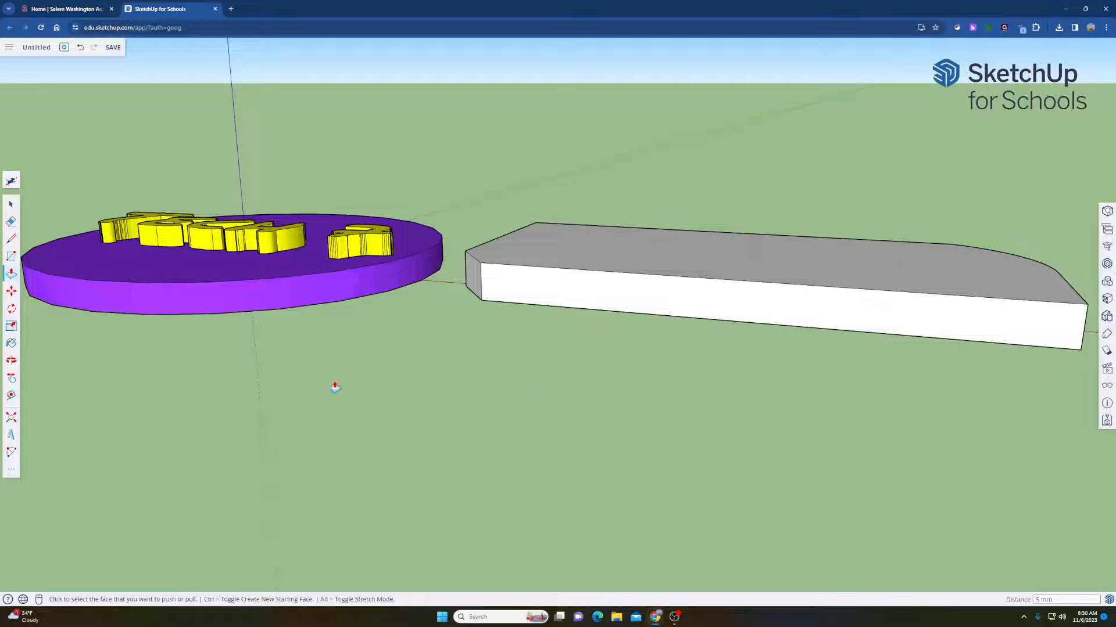
key("o")
left_click_drag(333, 383, 325, 566)
key("p")
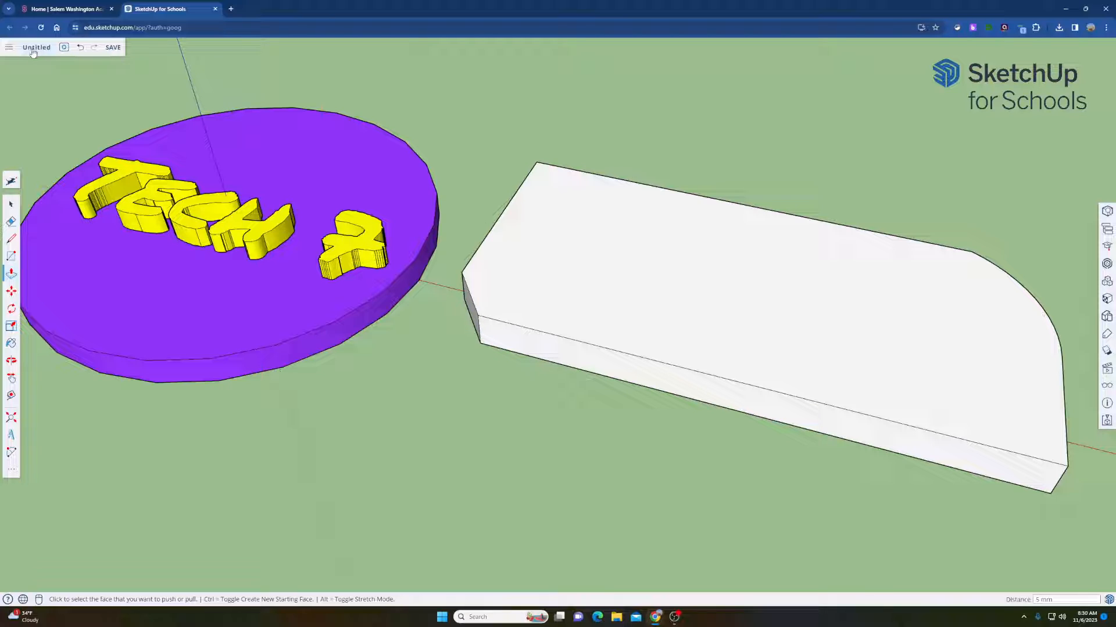
- Save the model as "Screencast video Magnet" in the SketchUp folder of My Drive
left_click(114, 47)
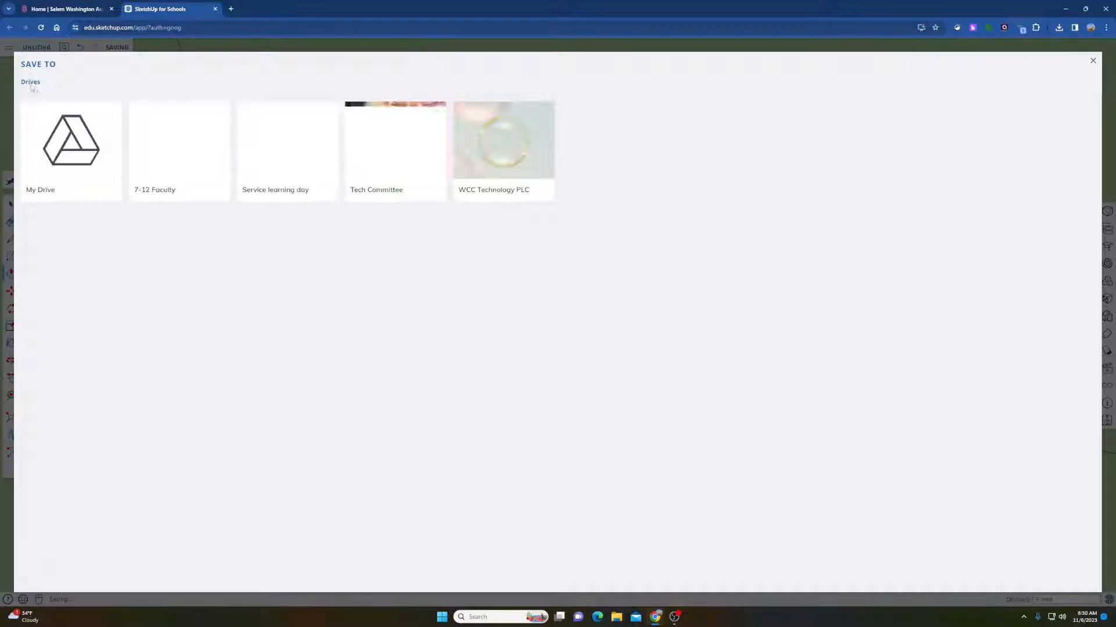
left_click(75, 153)
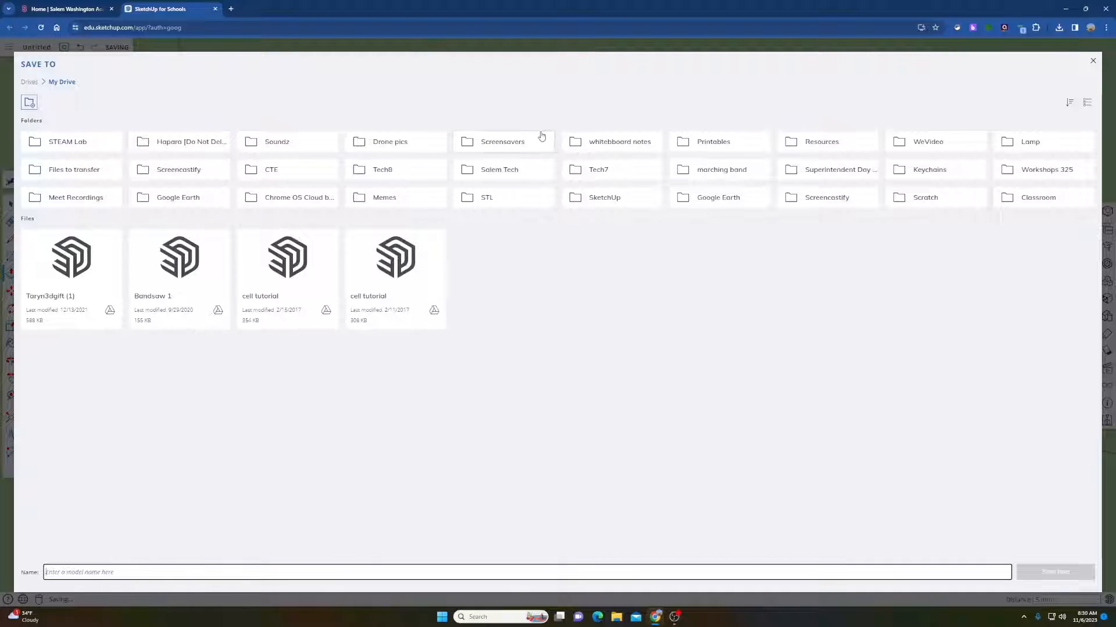
left_click(605, 199)
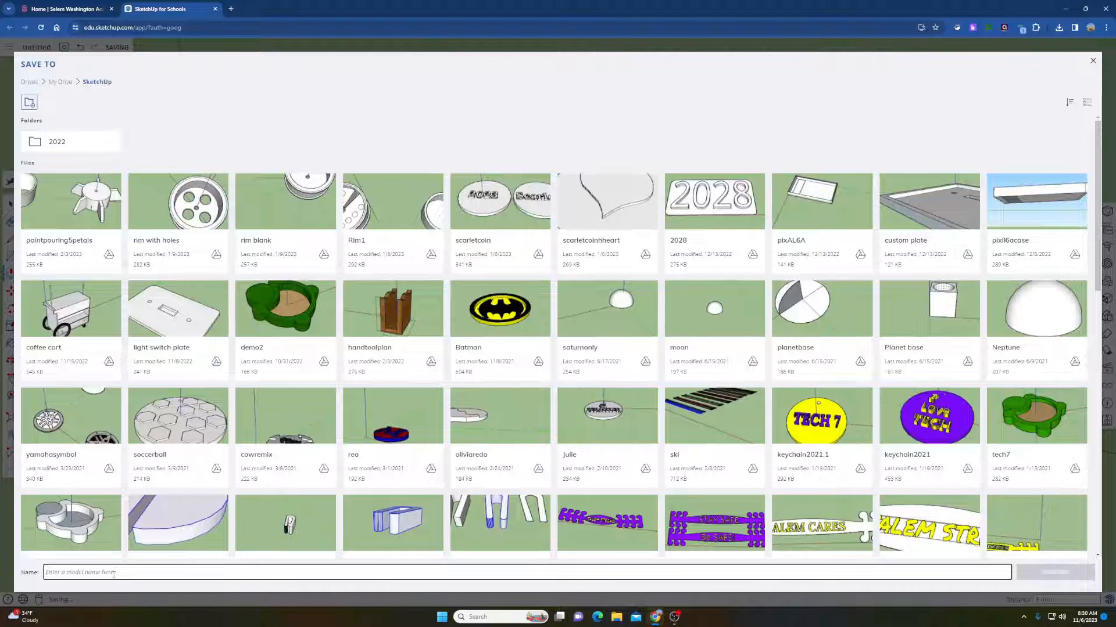
type("Screencast video")
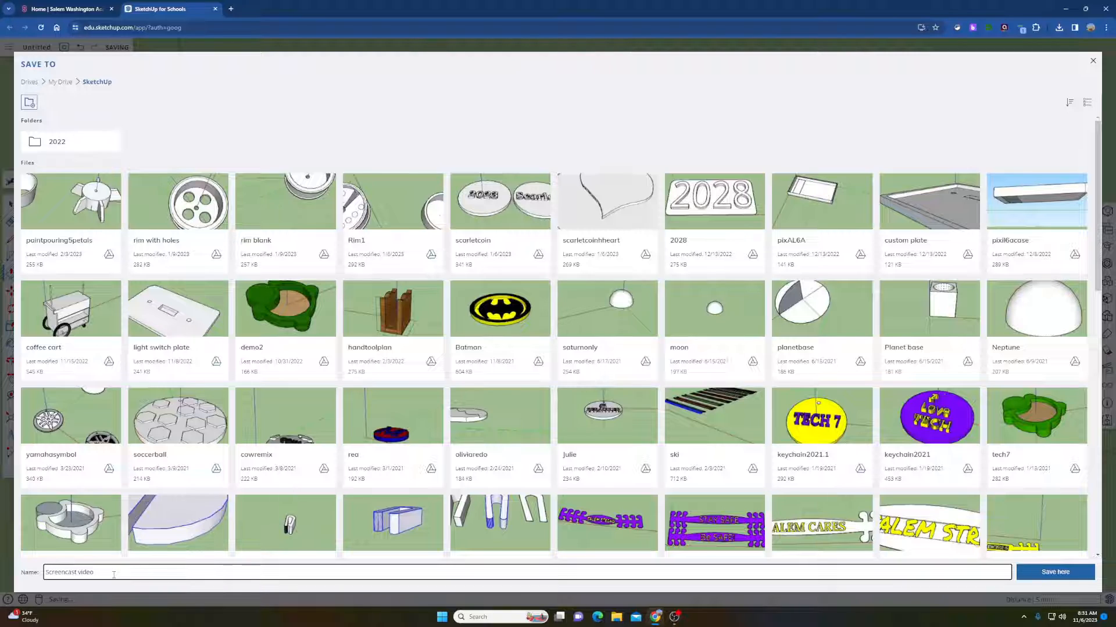
type("net")
left_click(1055, 573)
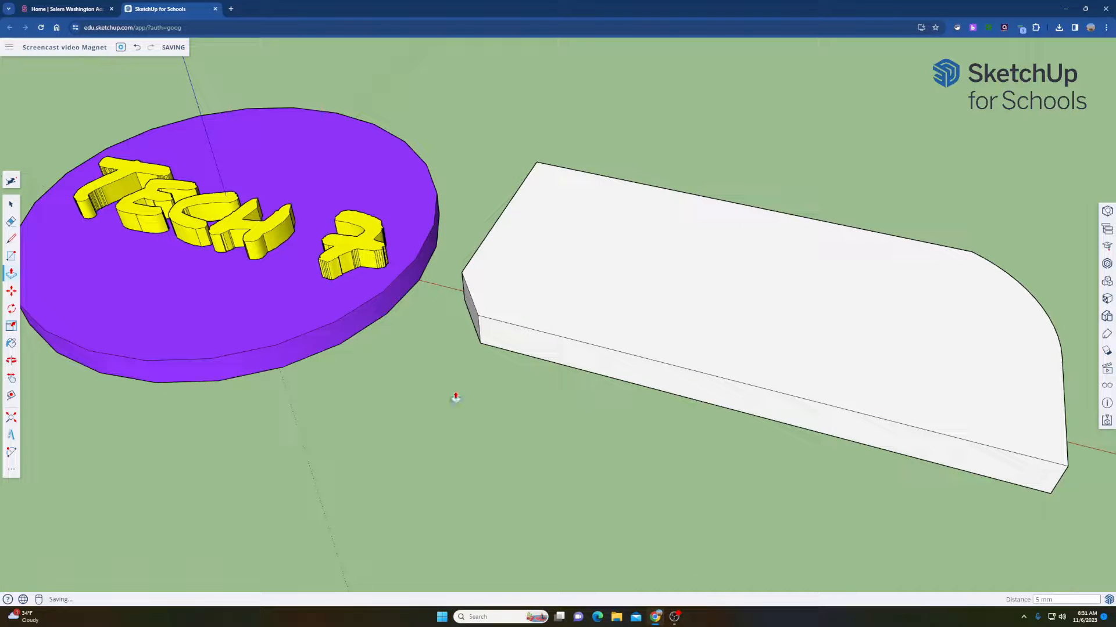
- Download the saved model as an STL file
scroll(481, 329, "down", 2)
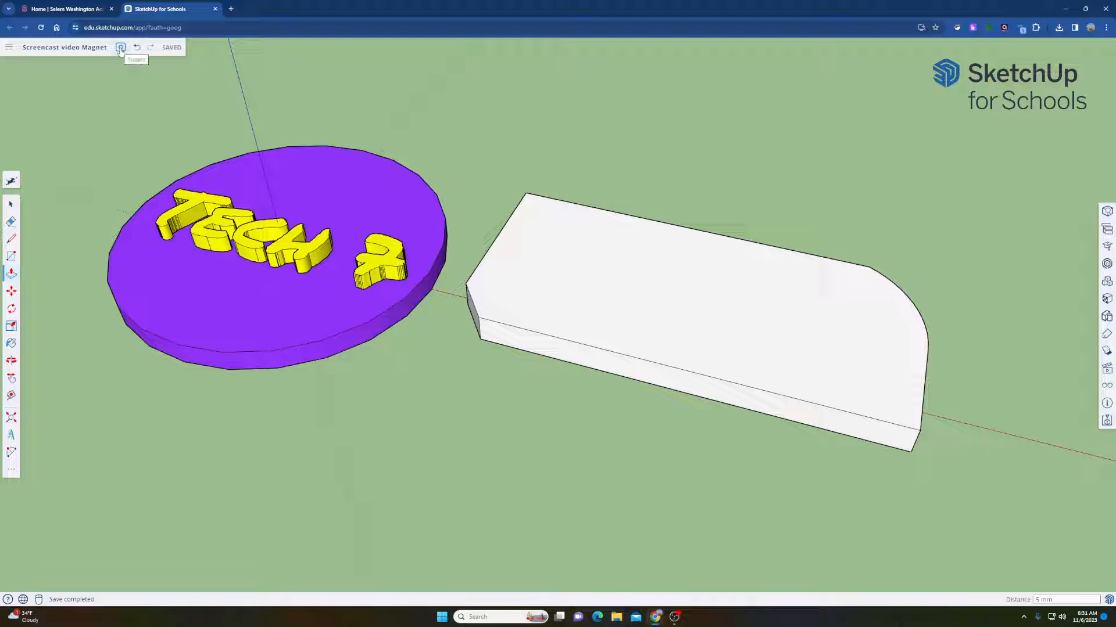
left_click(8, 49)
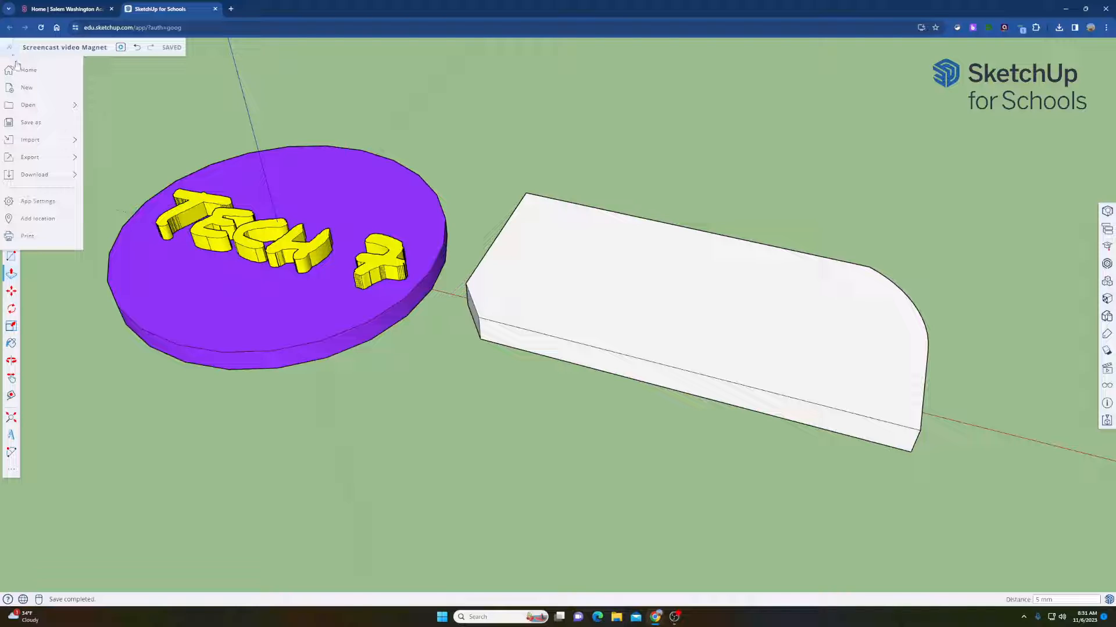
mouse_move(25, 183)
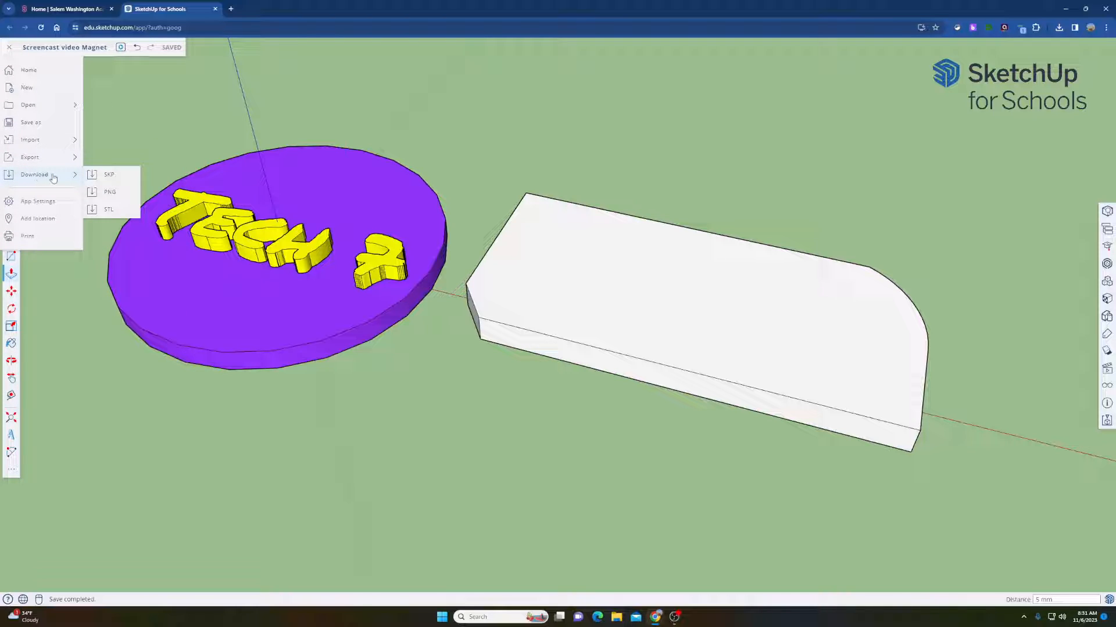
left_click(110, 210)
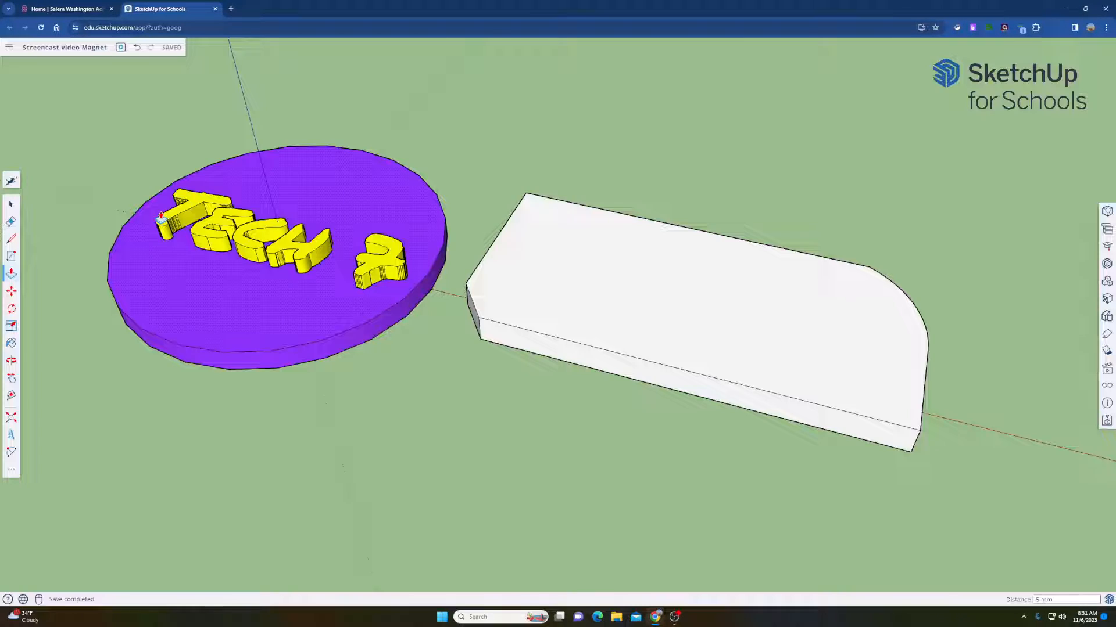